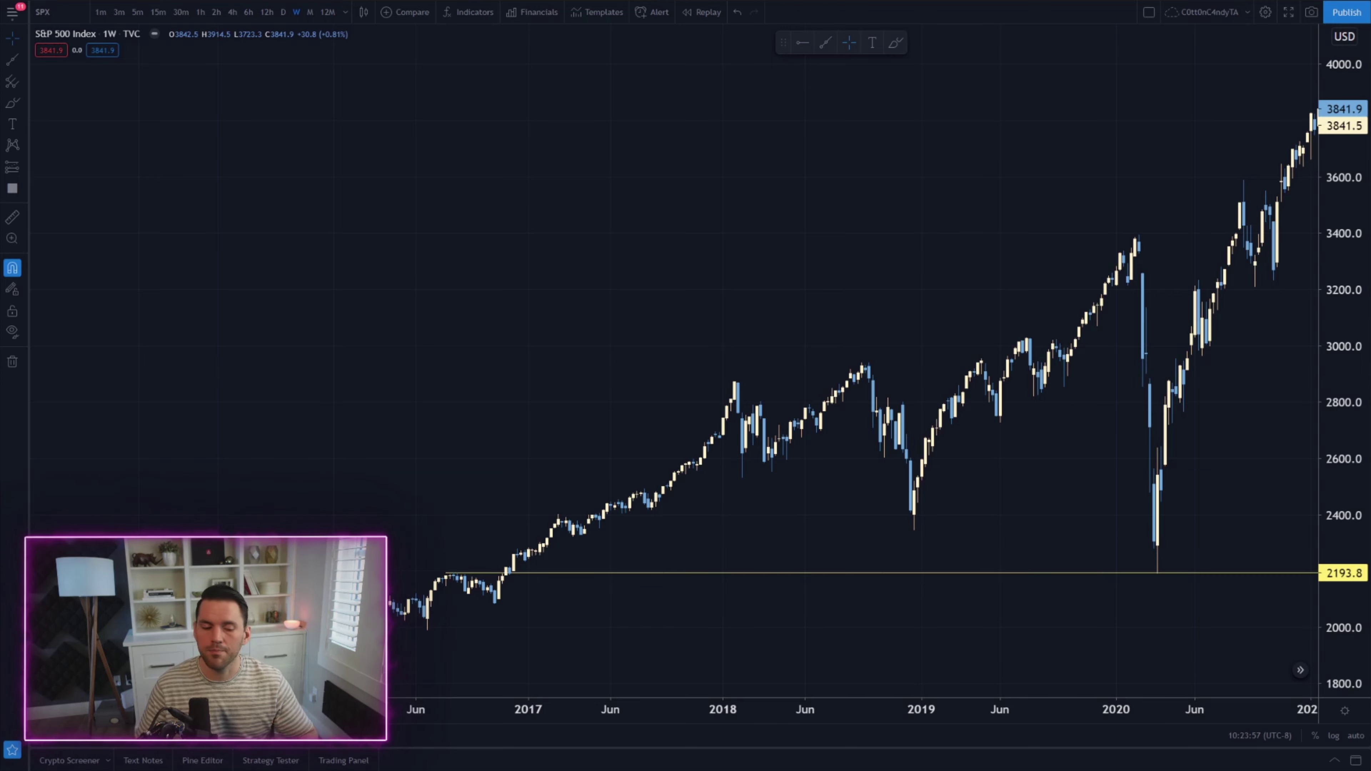
Examine the price action around the yellow 2193.8 ray from 2016 to 2020 on the monthly chart
scroll(526, 355, "up", 3)
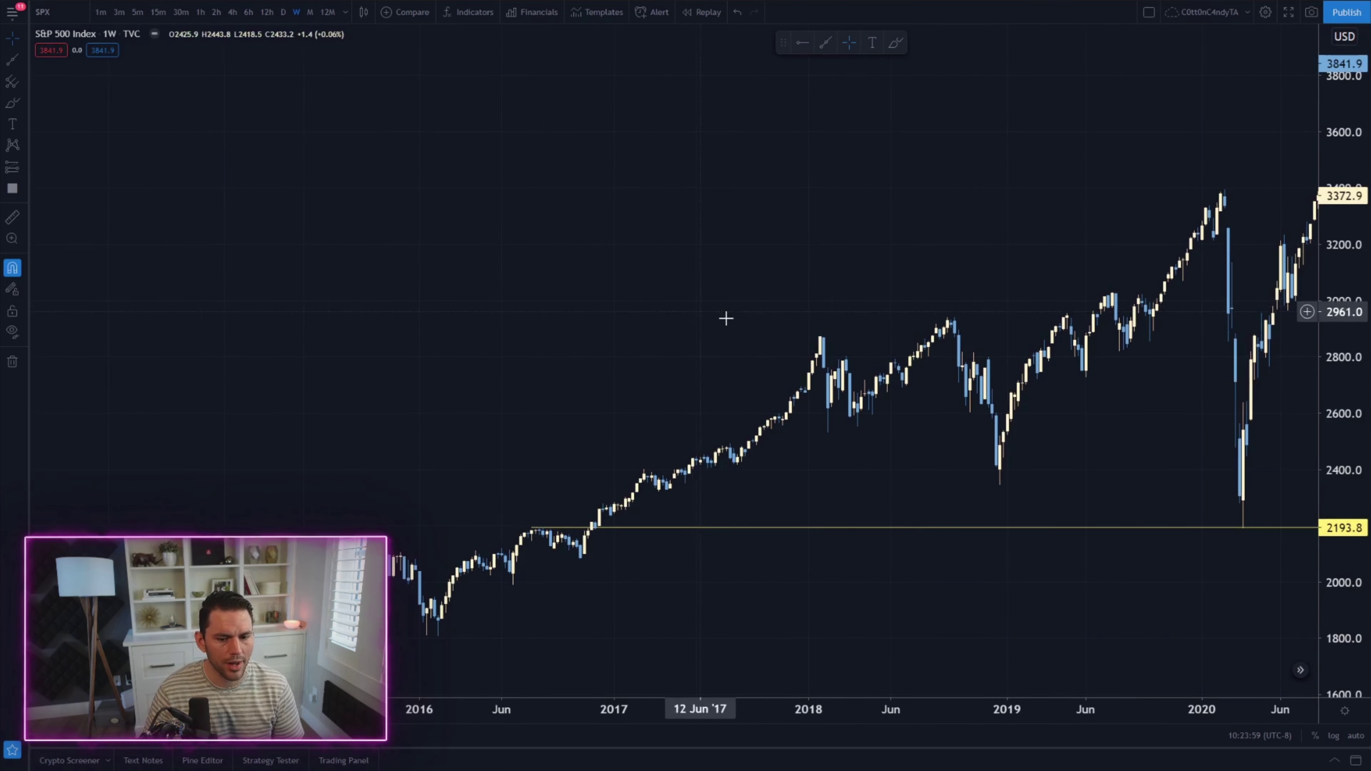
left_click_drag(835, 481, 382, 254)
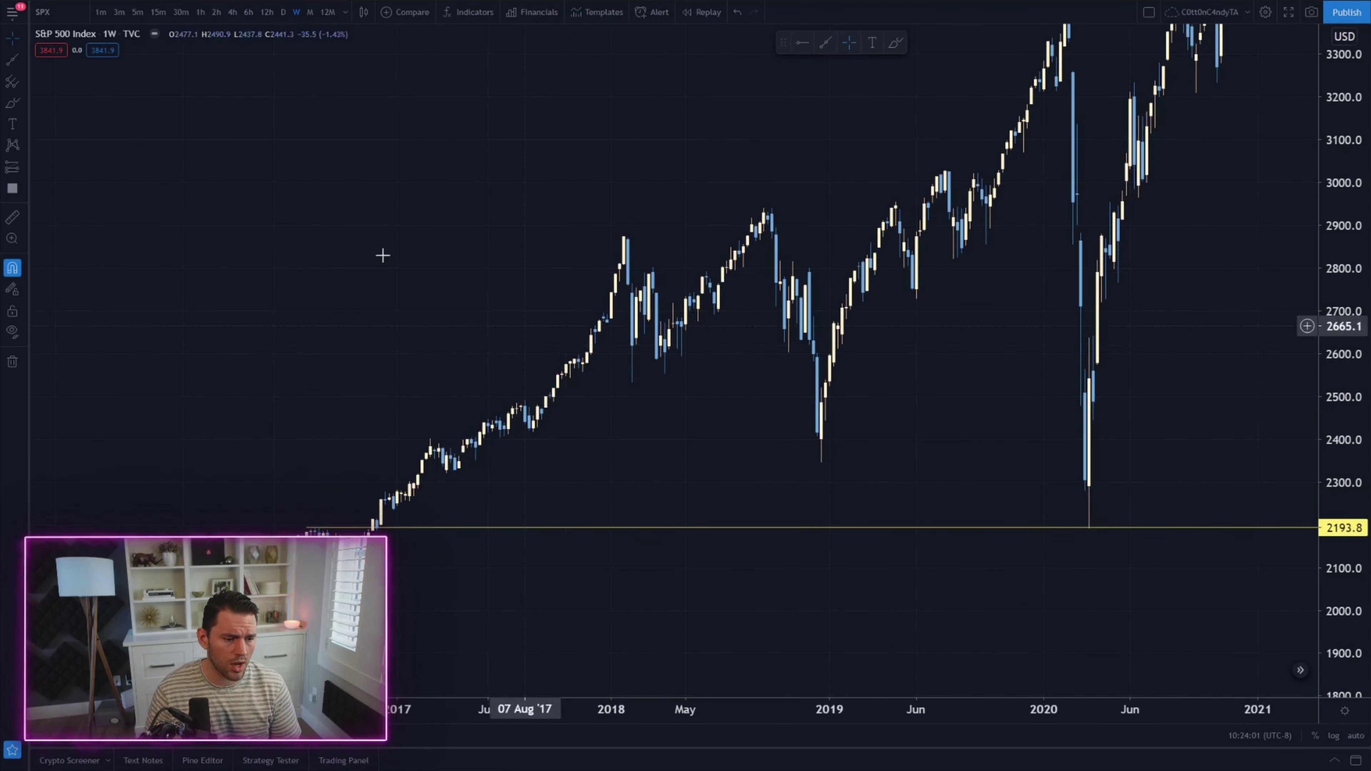
scroll(697, 373, "up", 3)
left_click_drag(698, 373, 505, 312)
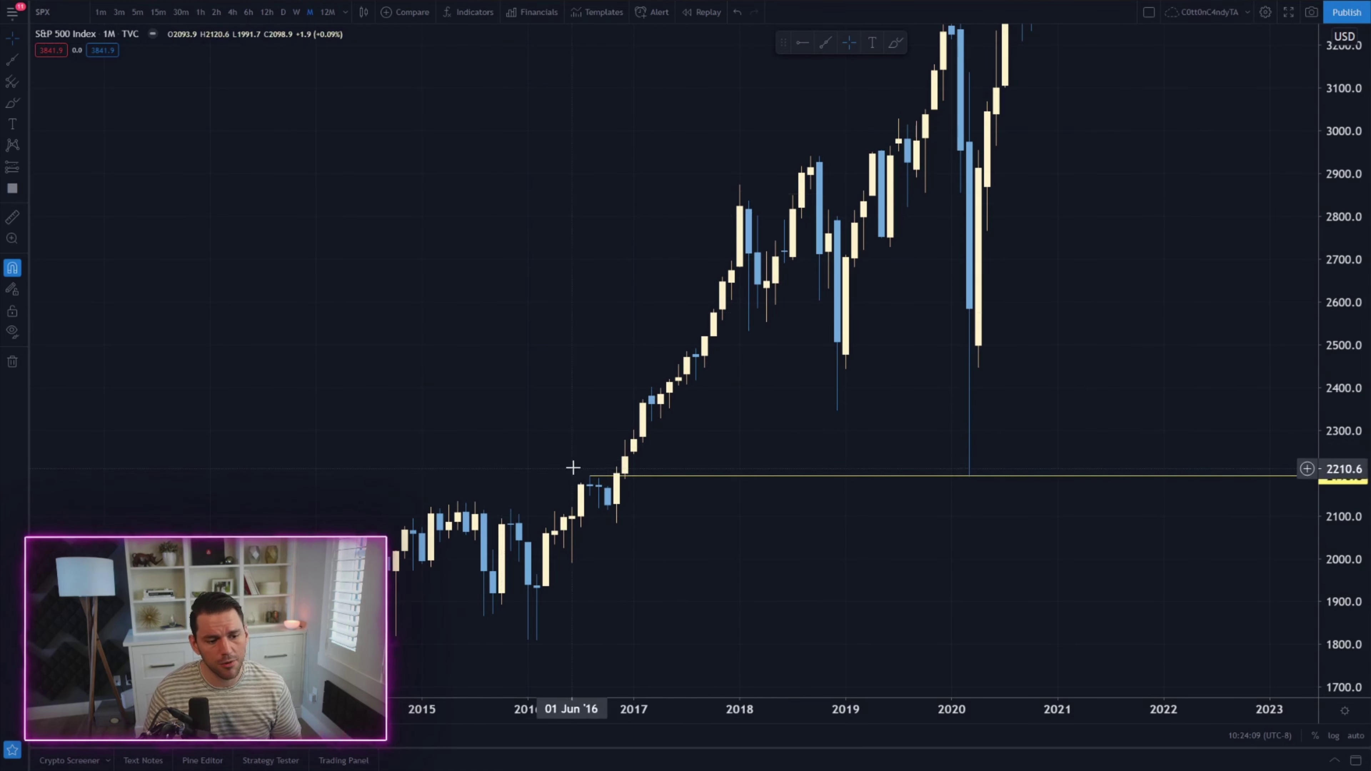
Draw a triangle beneath the yellow ray over the late-2016 dip and delete it
left_click(590, 475)
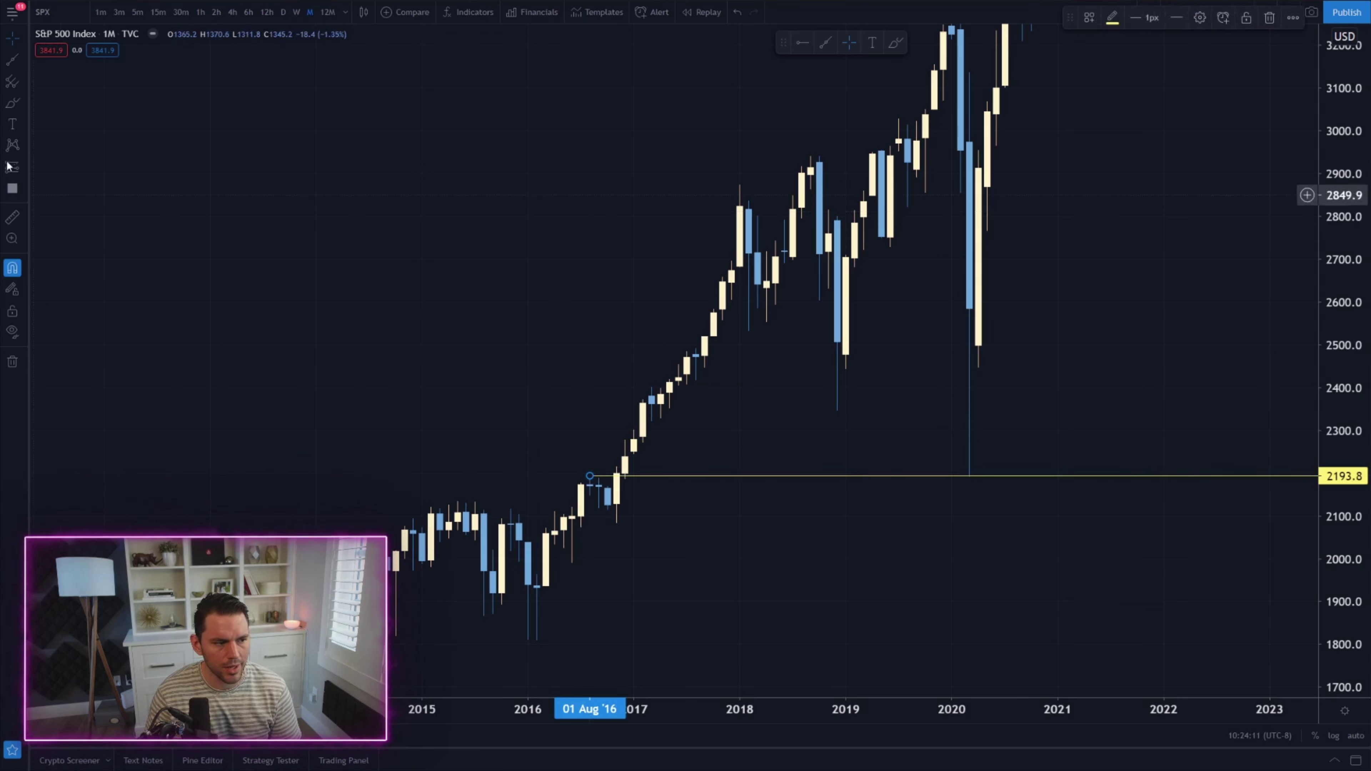
left_click(24, 102)
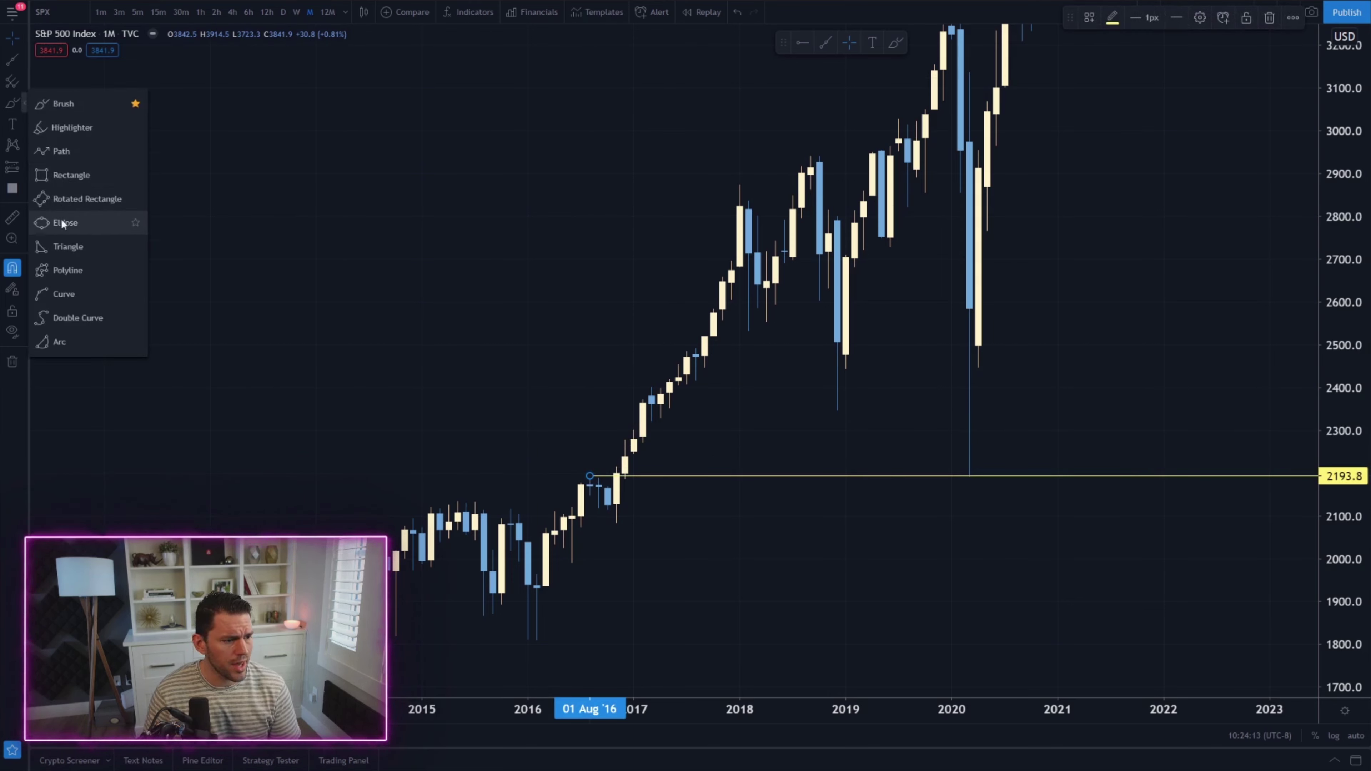
left_click(56, 247)
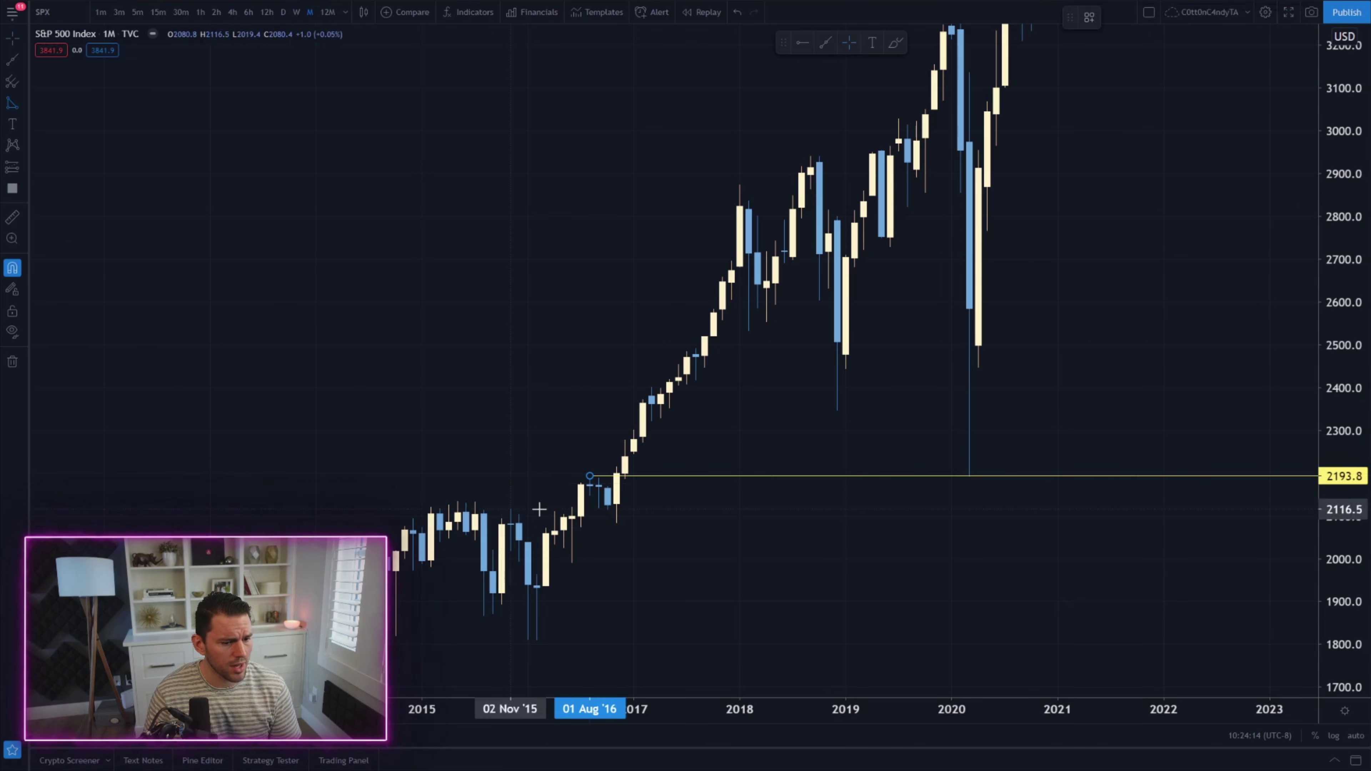
left_click(590, 477)
left_click(616, 523)
left_click(642, 477)
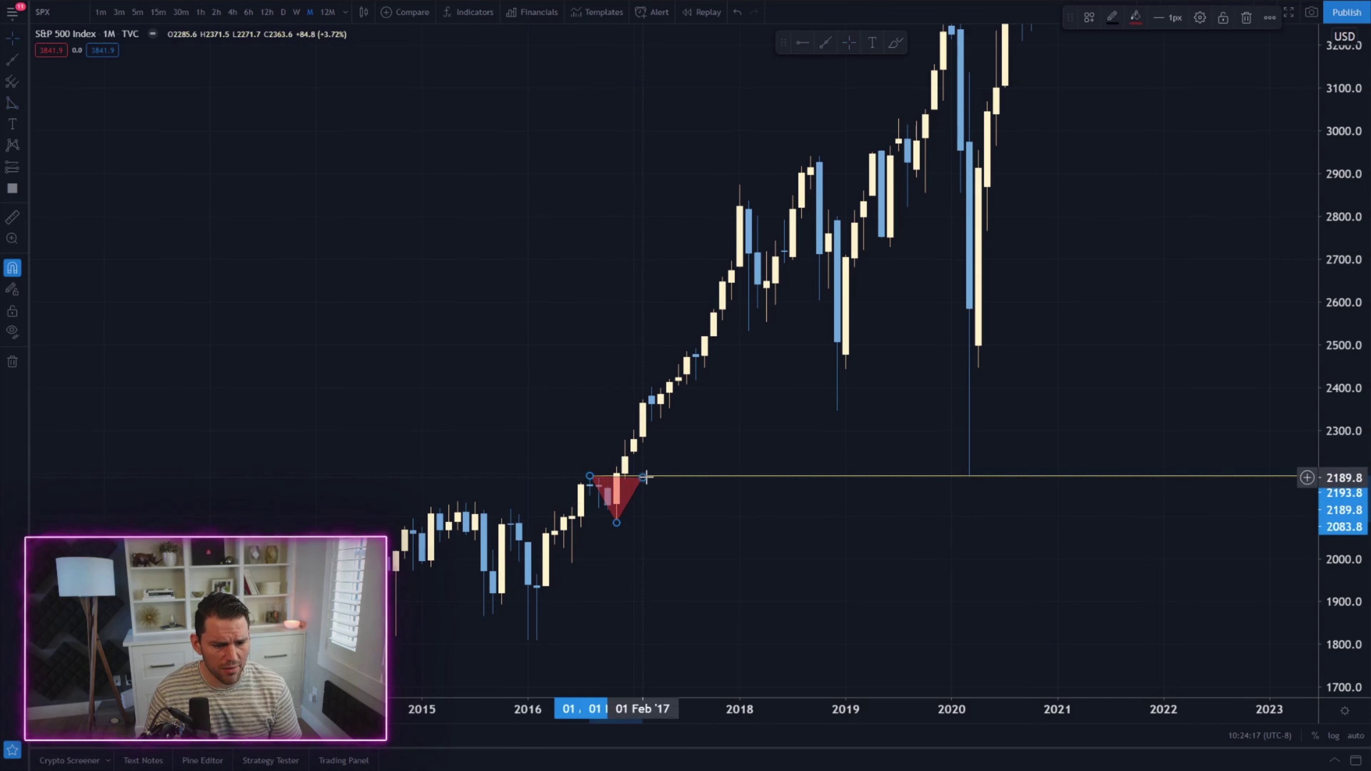
key("Delete")
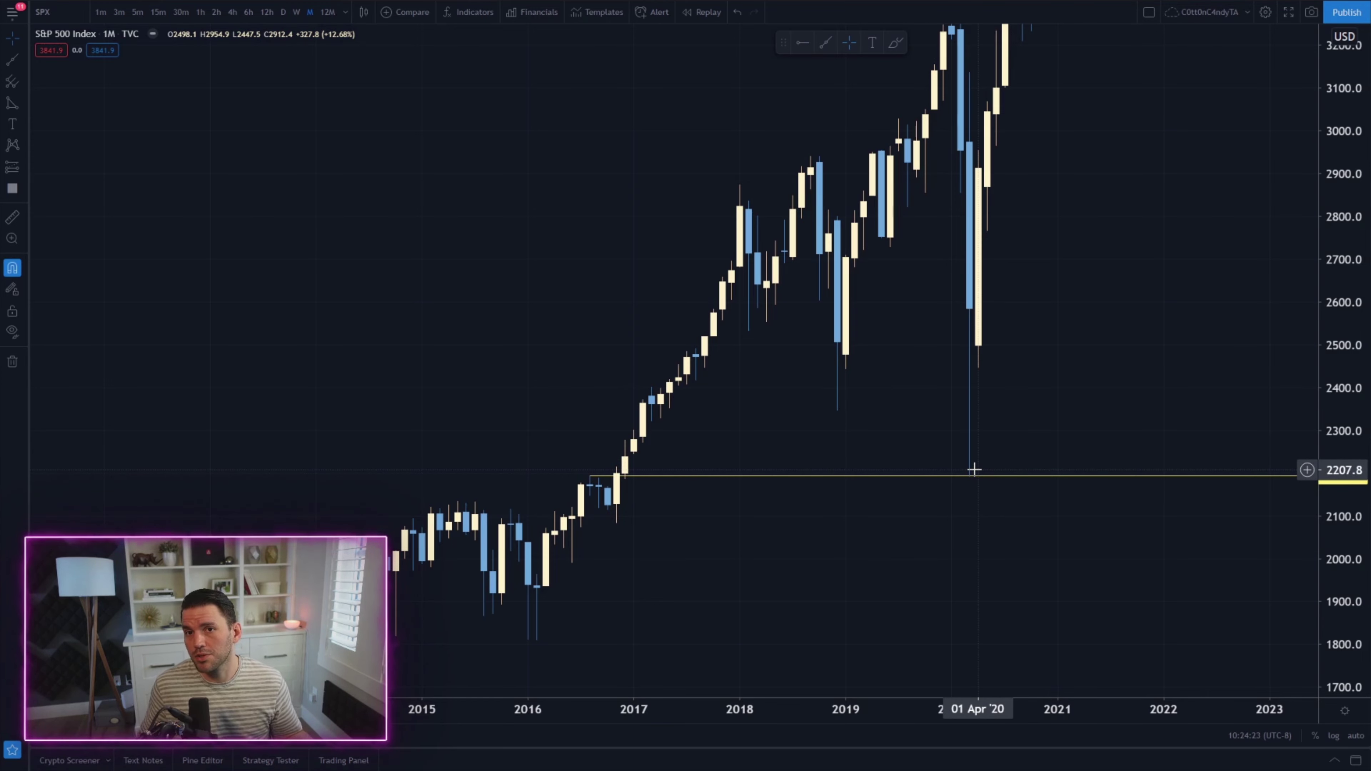
Compare the 2018 to 2021 price action on the weekly and monthly charts
left_click_drag(1016, 434, 889, 549)
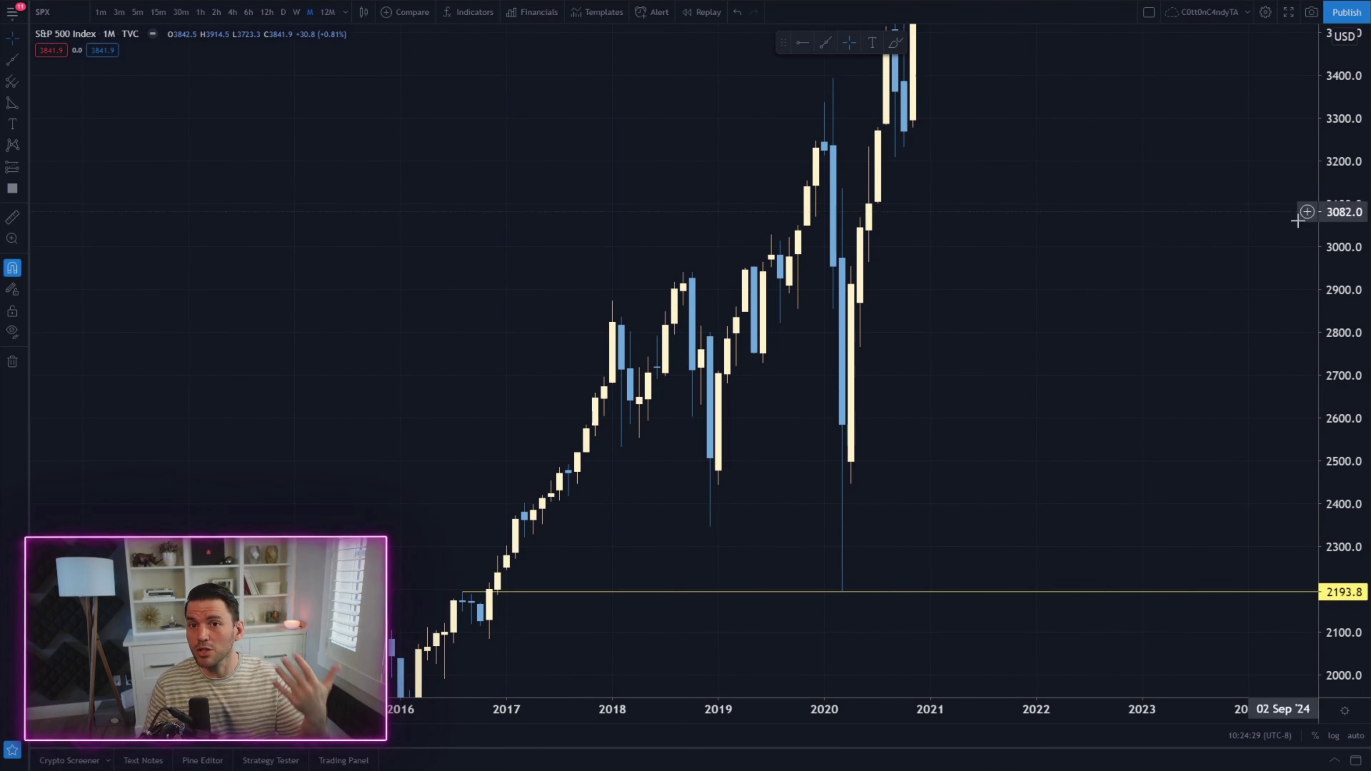
left_click_drag(1145, 261, 1014, 276)
left_click_drag(1322, 136, 1119, 383)
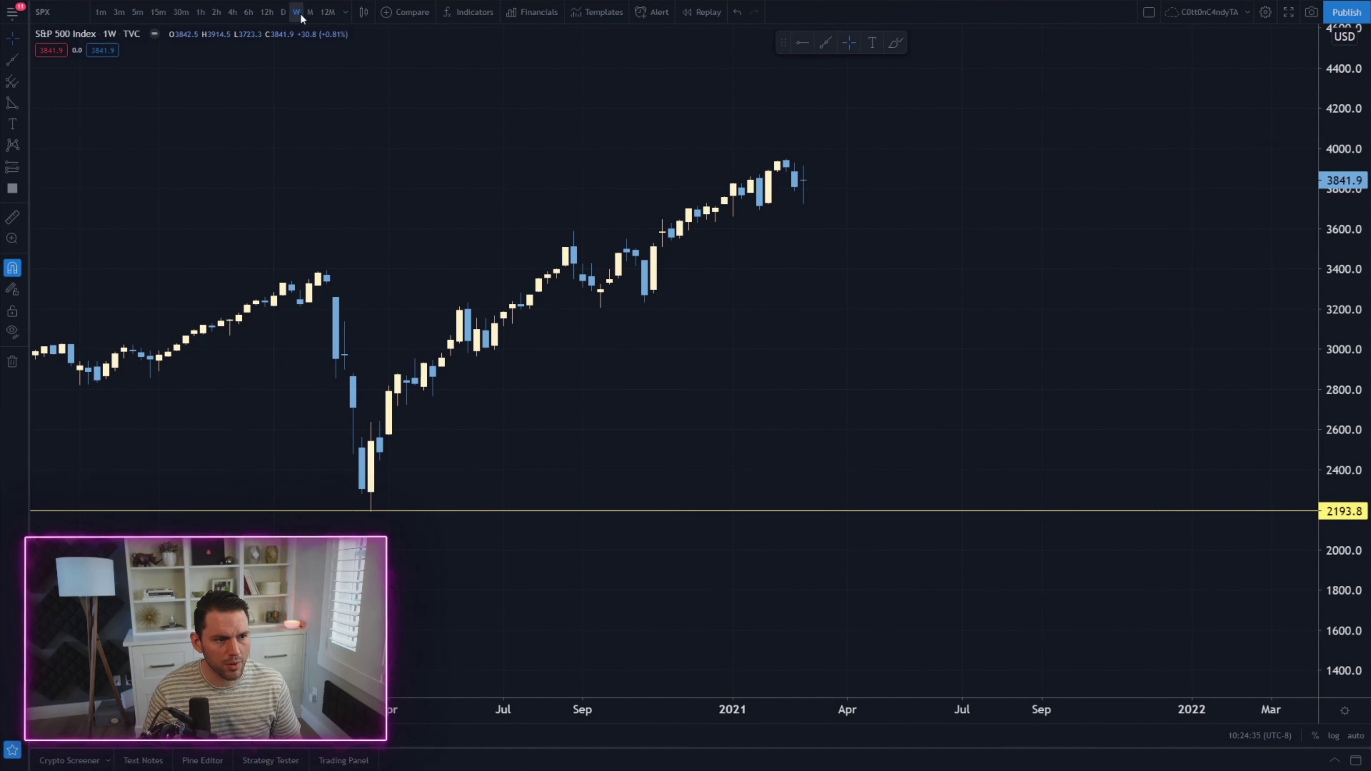
left_click(309, 11)
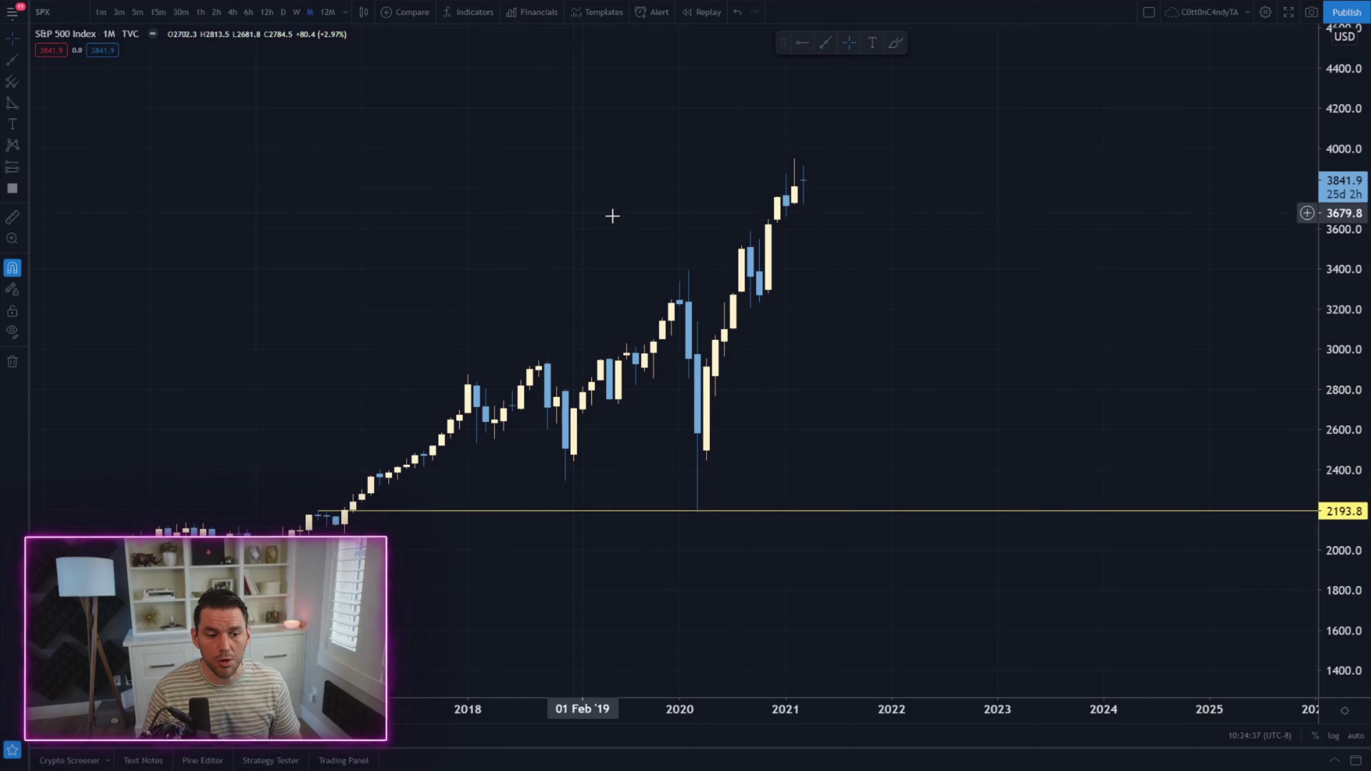
On the weekly chart, draw a rising trend line from the 23 March 2020 low through the 26 October 2020 low
left_click(296, 12)
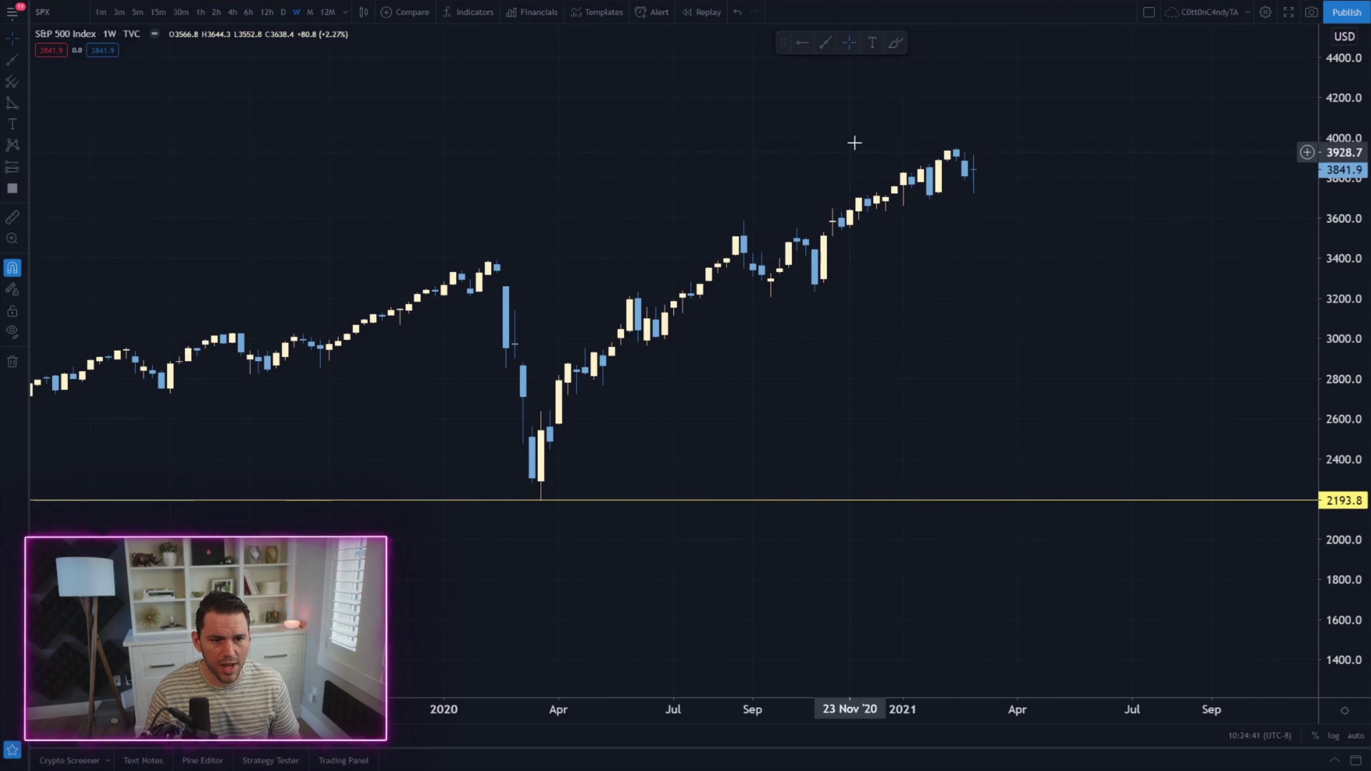
left_click(825, 43)
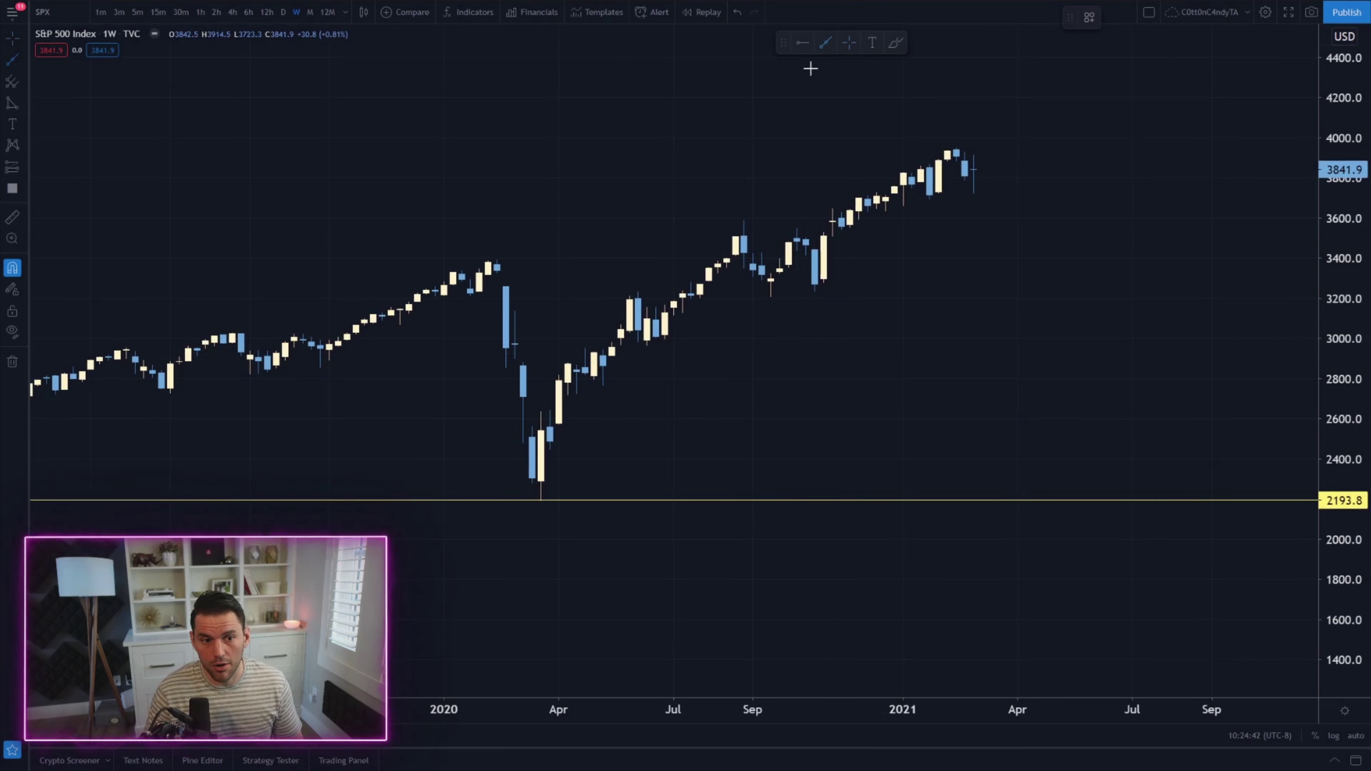
left_click(541, 500)
left_click(821, 294)
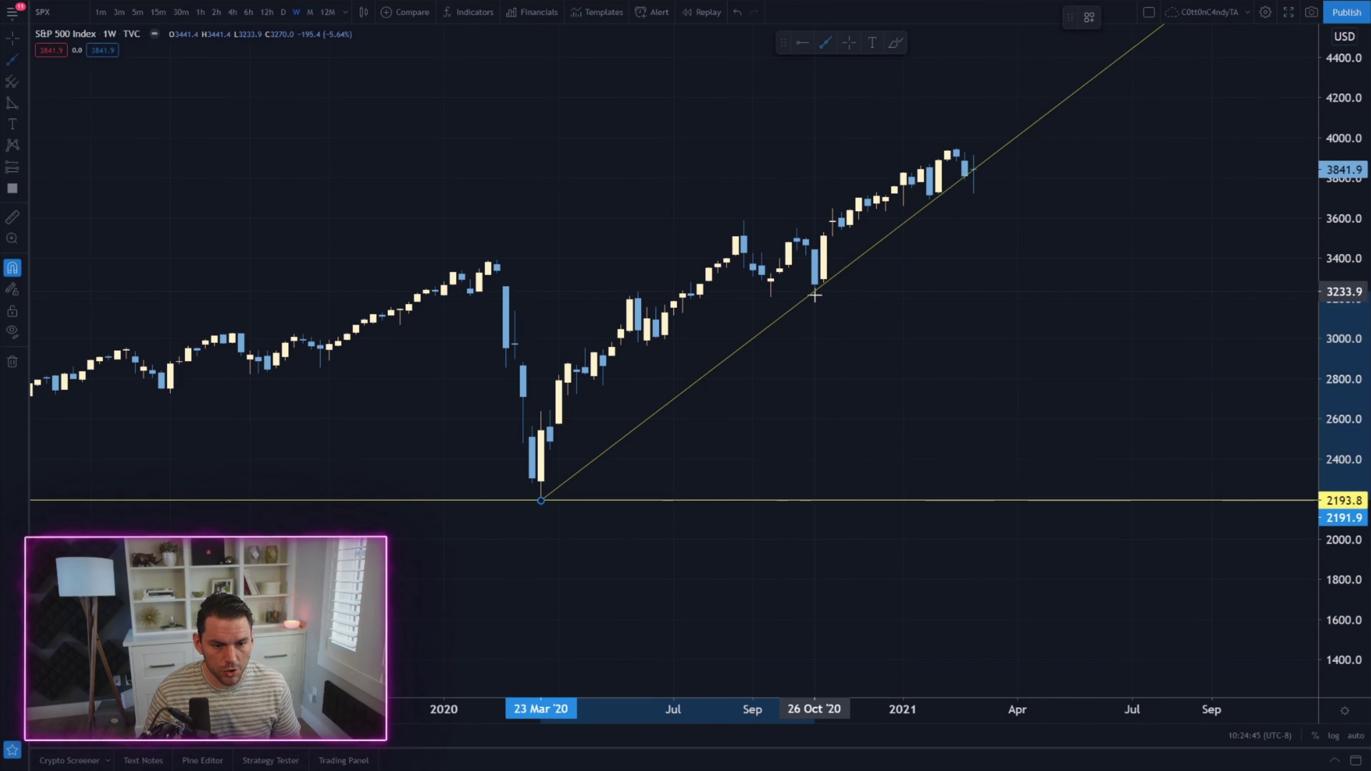
Place a horizontal ray from the 26 October 2020 low at 3233.9 and switch the chart to the daily timeframe
left_click_drag(933, 282, 933, 307)
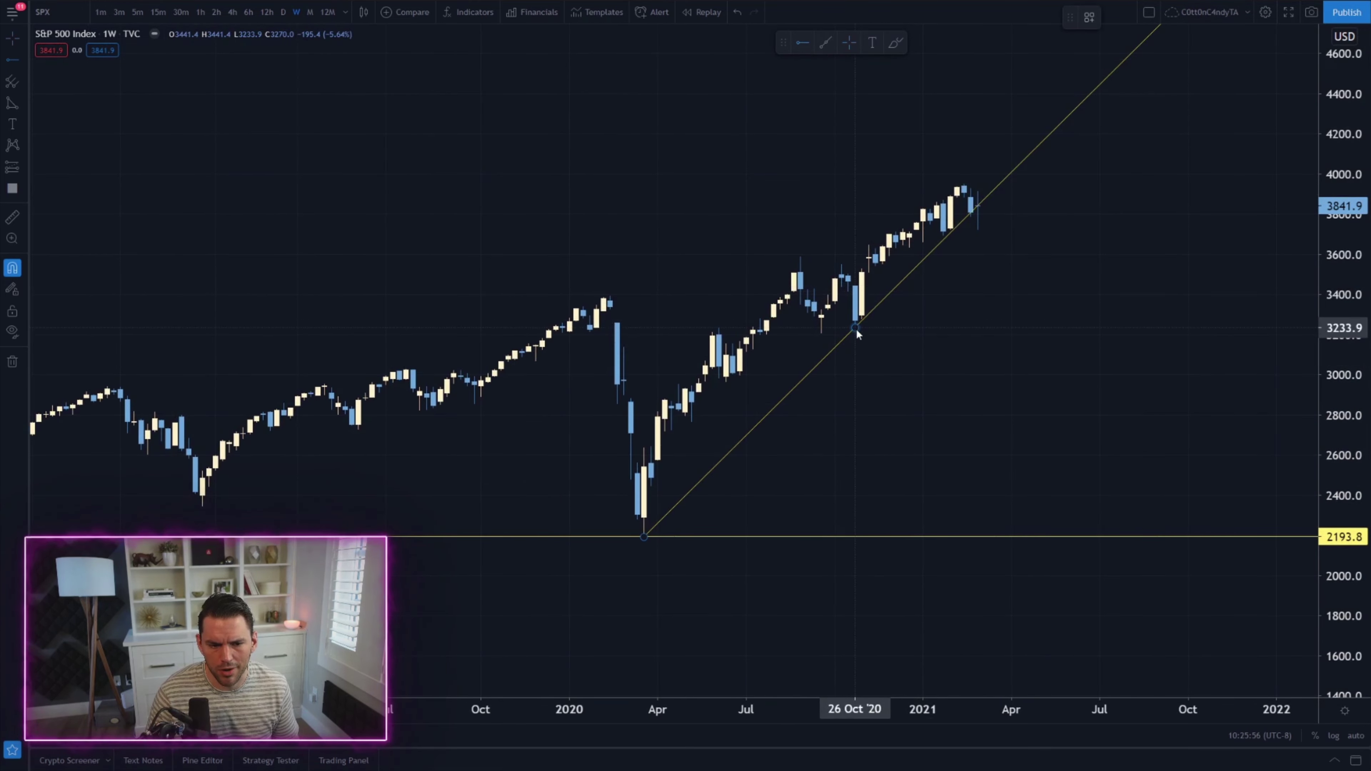
left_click(856, 329)
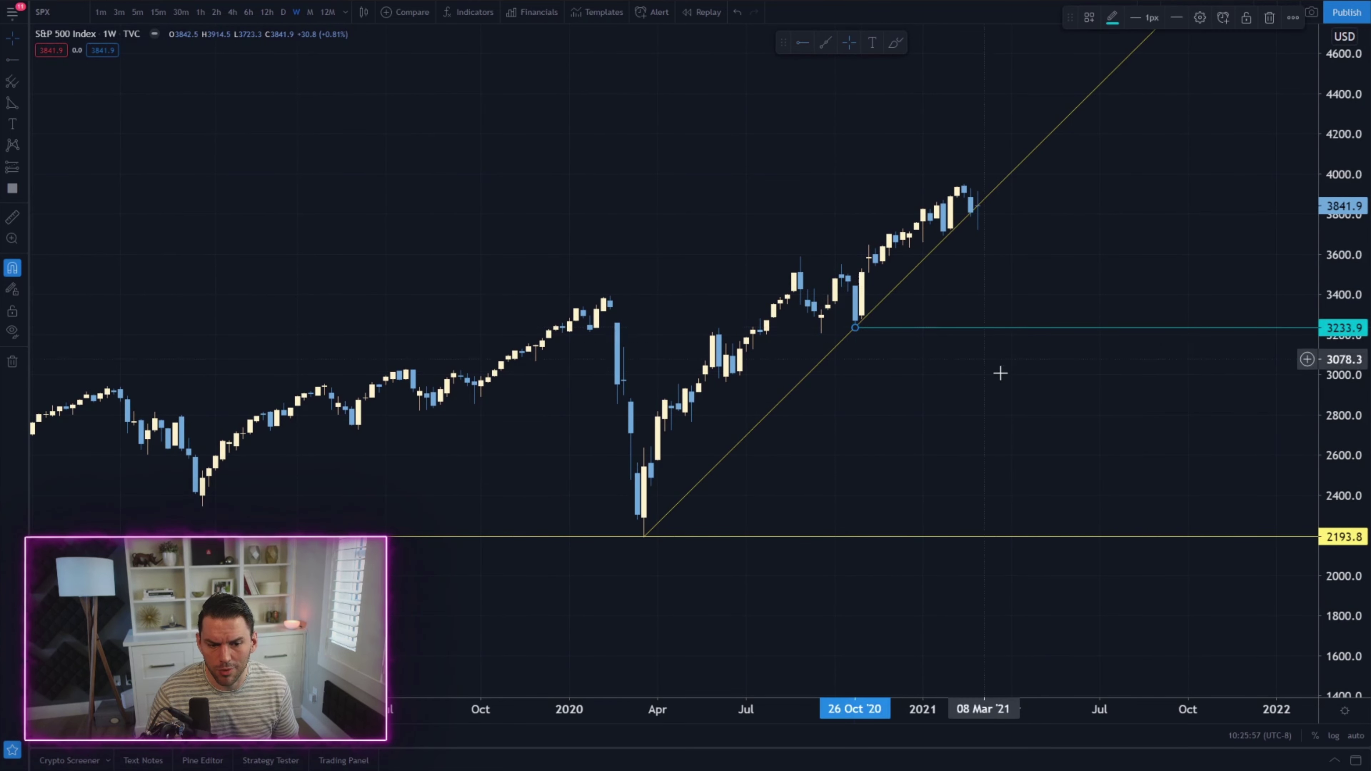
left_click(284, 13)
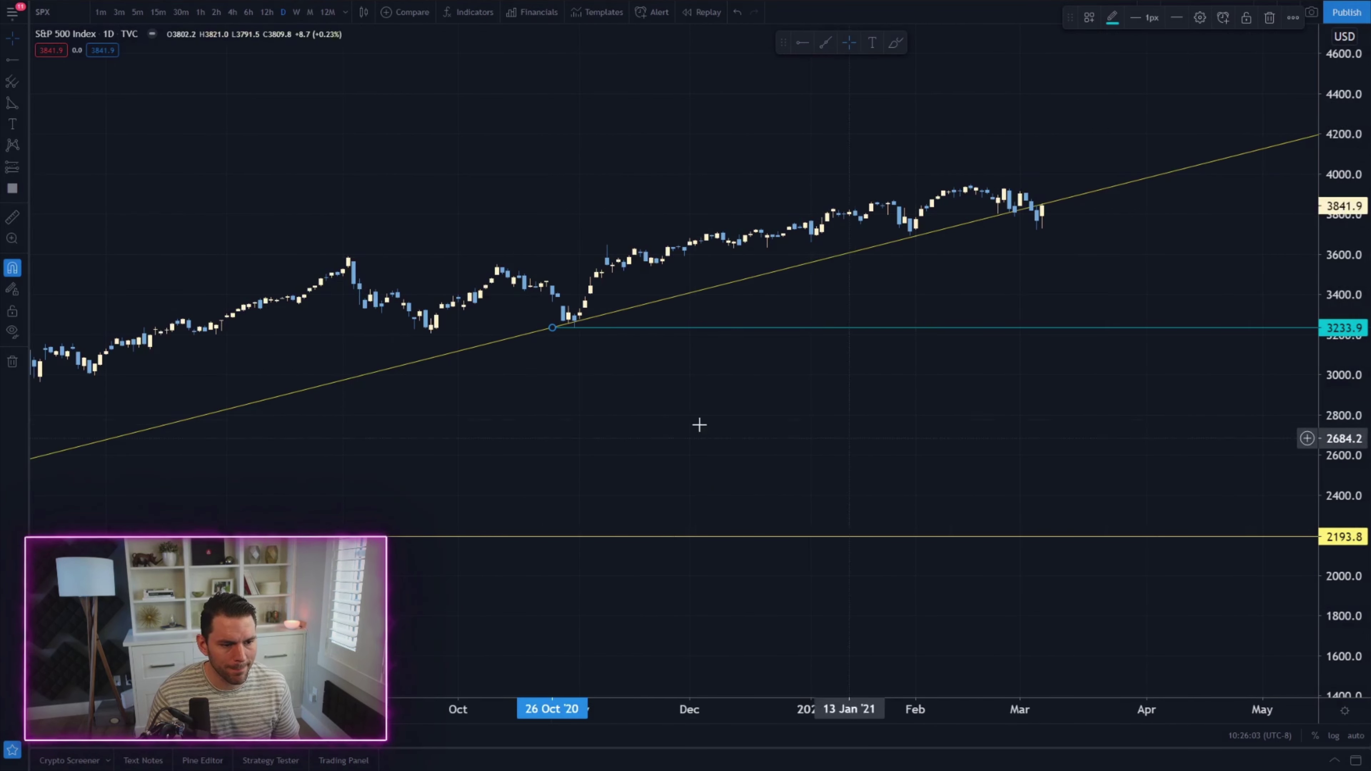
left_click(552, 329)
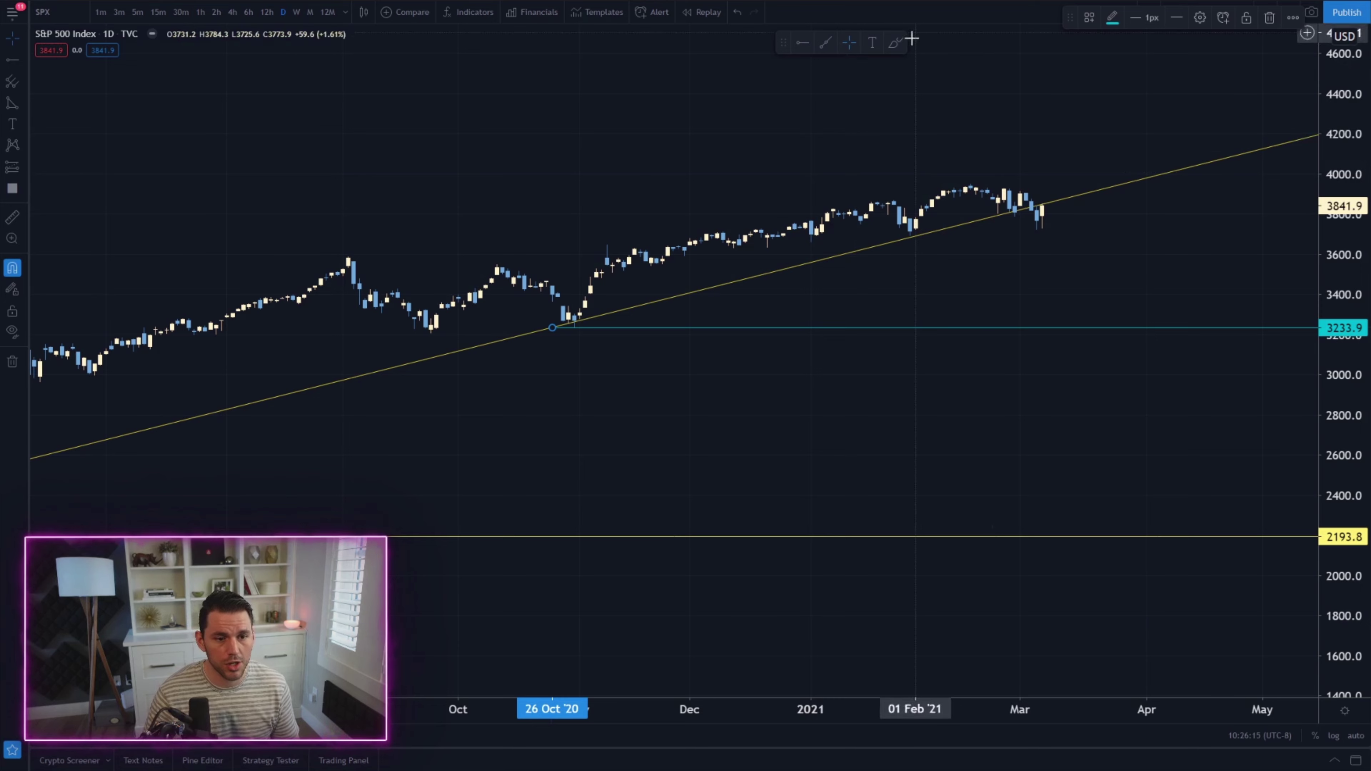
Brush a curved arrow from the early-March 2021 trend-line break down to the 3233.9 ray
left_click(895, 42)
left_click_drag(1017, 201, 1042, 332)
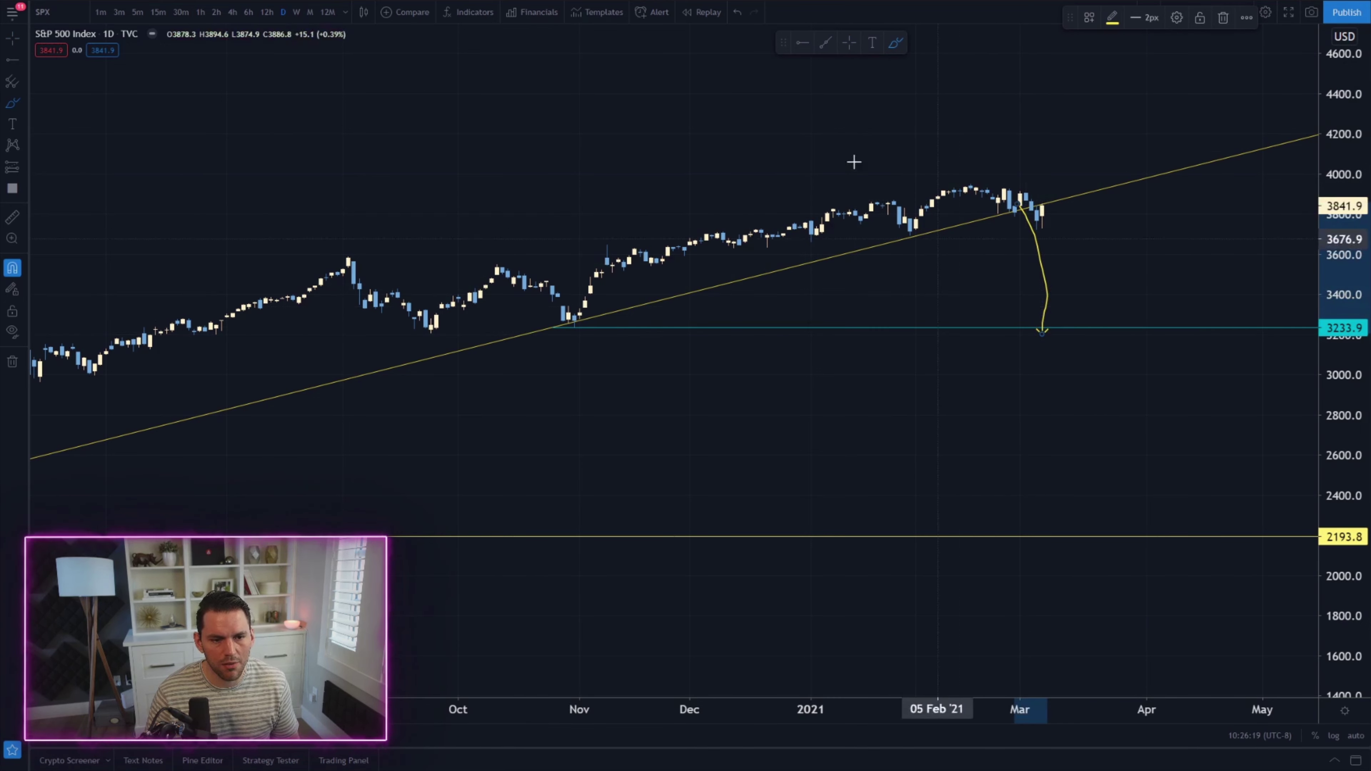
left_click(5, 54)
left_click(53, 70)
Try shifting the 3233.9 ray to the late-October low and the trend line to the arrow tip, and undo these changes and the arrow
left_click(575, 330)
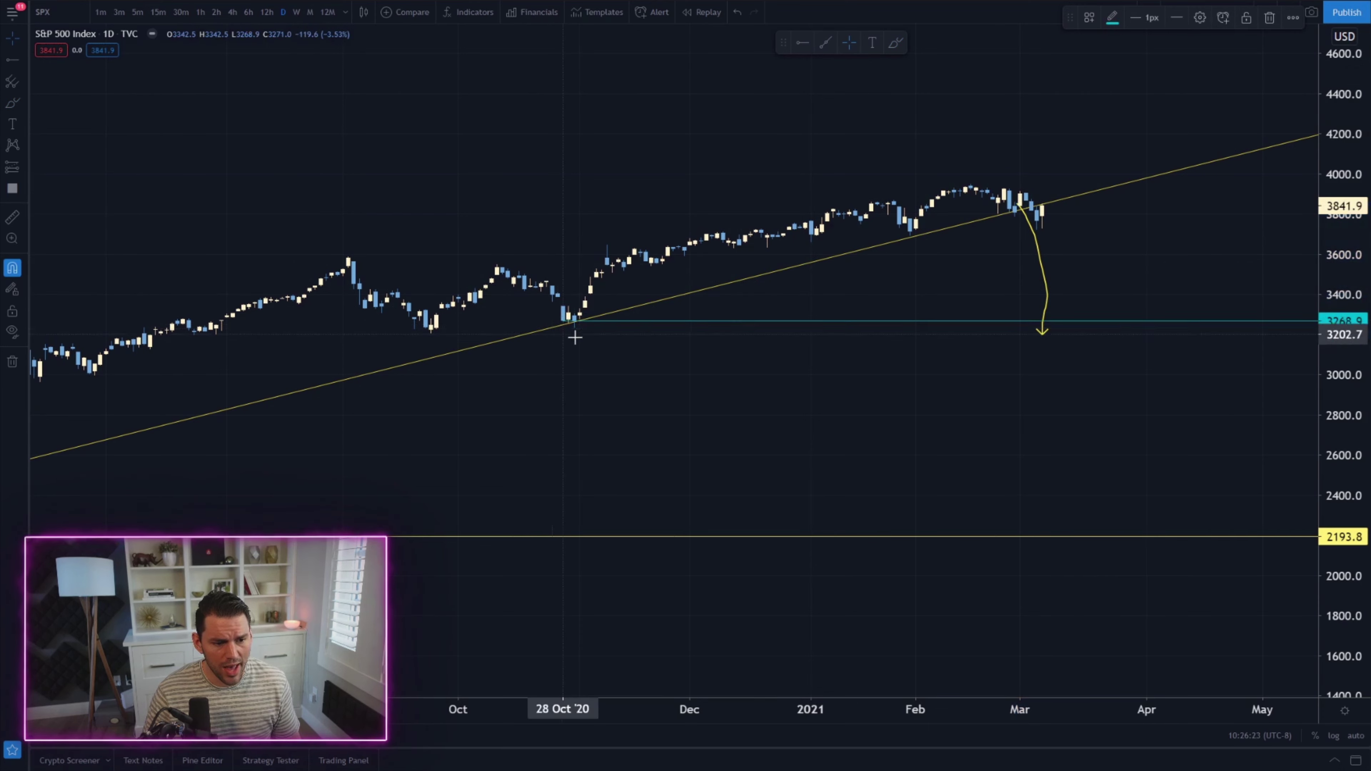
left_click_drag(552, 330, 1045, 333)
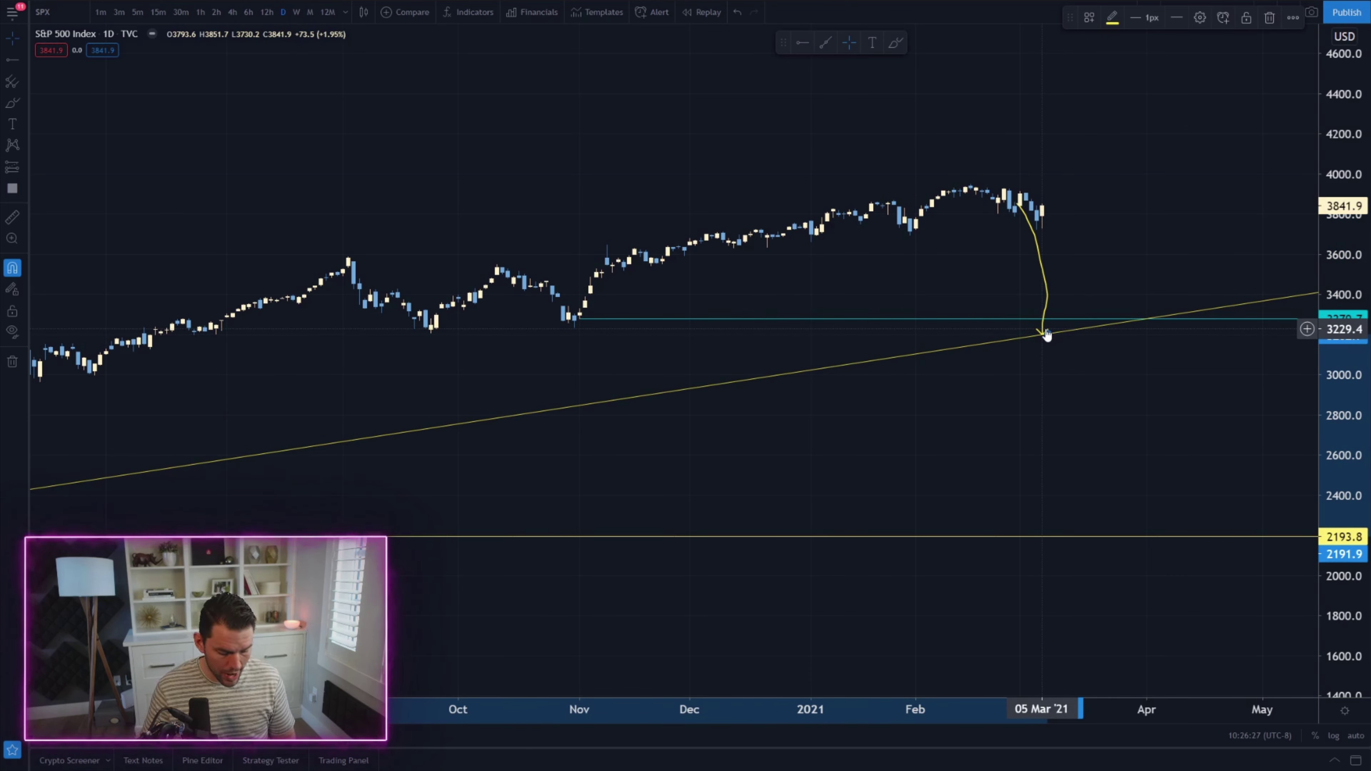
key("ctrl+z")
key("ctrl+z")
key("ctrl+z")
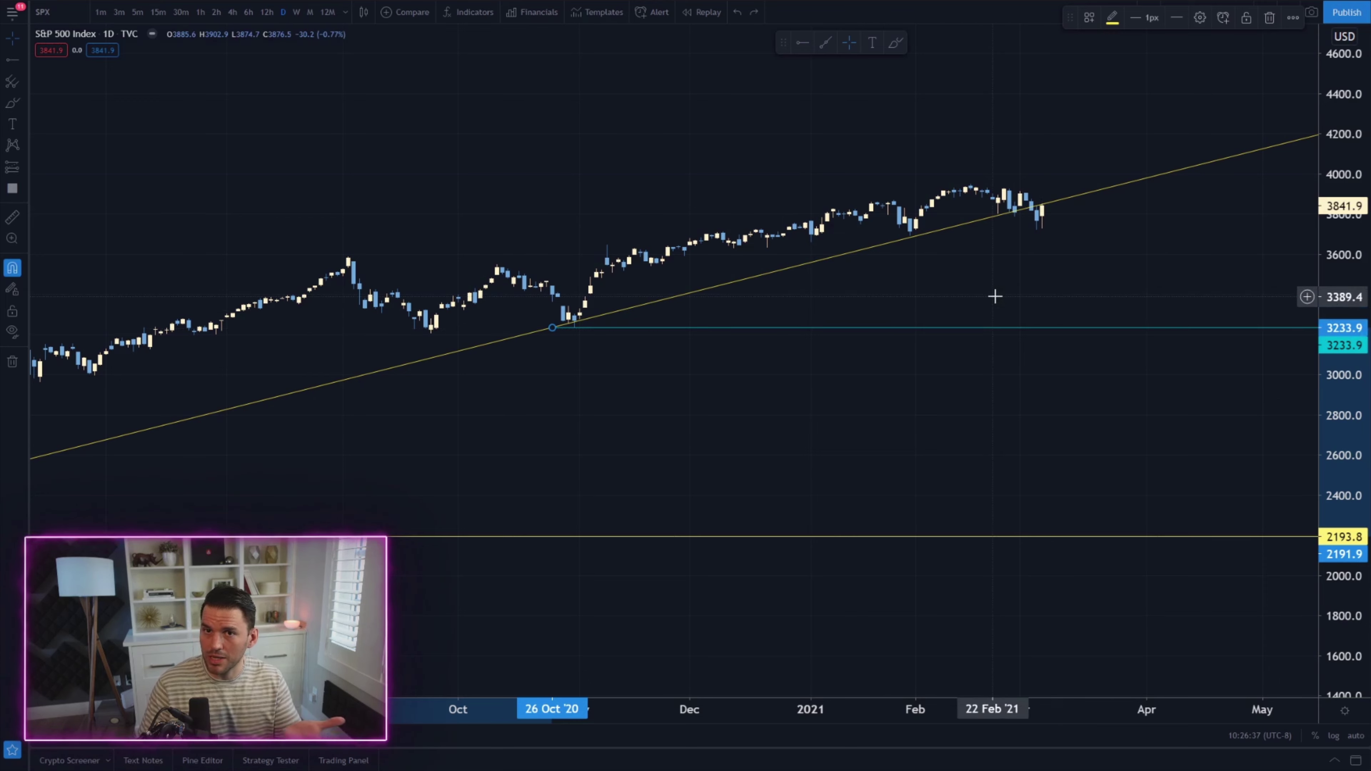
Add a horizontal ray at the early-September 2020 high and move its anchor to the 9 November 2020 high
left_click_drag(827, 144, 799, 151)
left_click(808, 44)
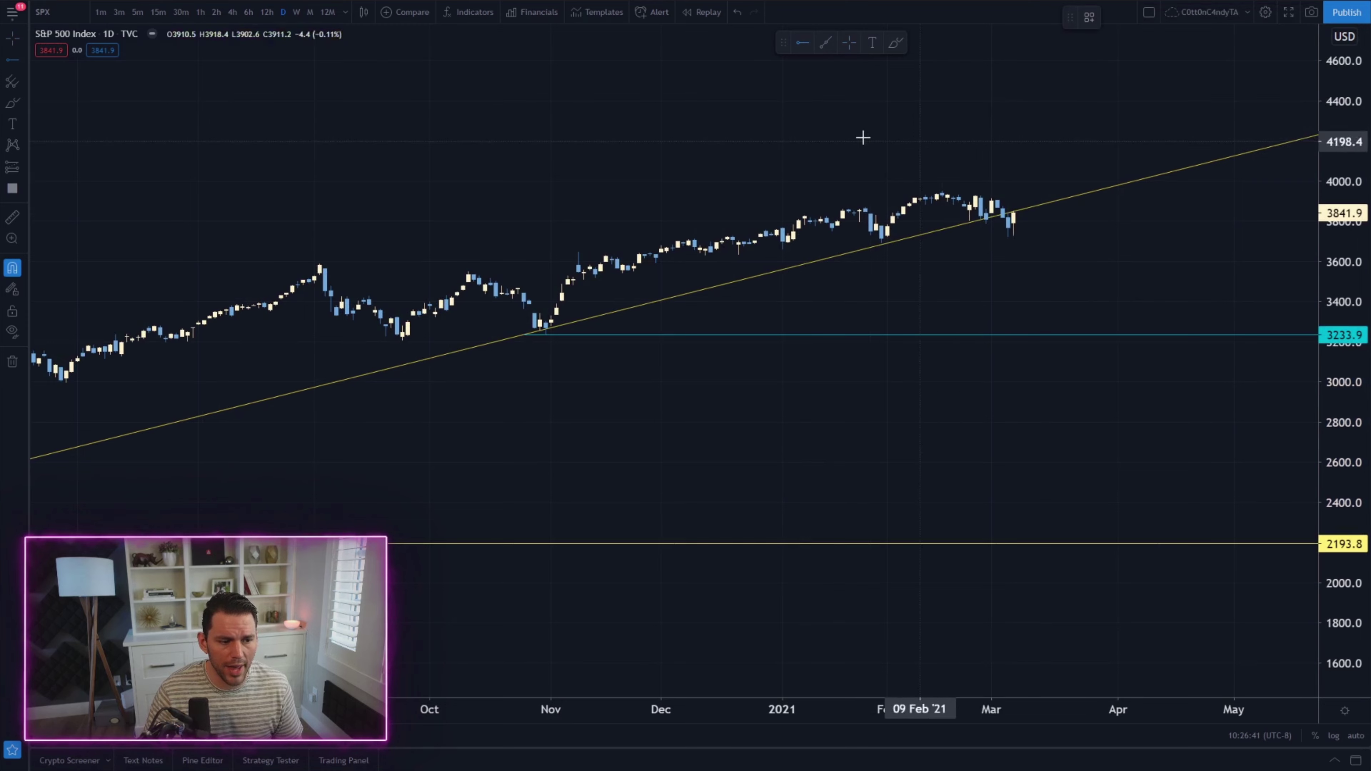
left_click(320, 266)
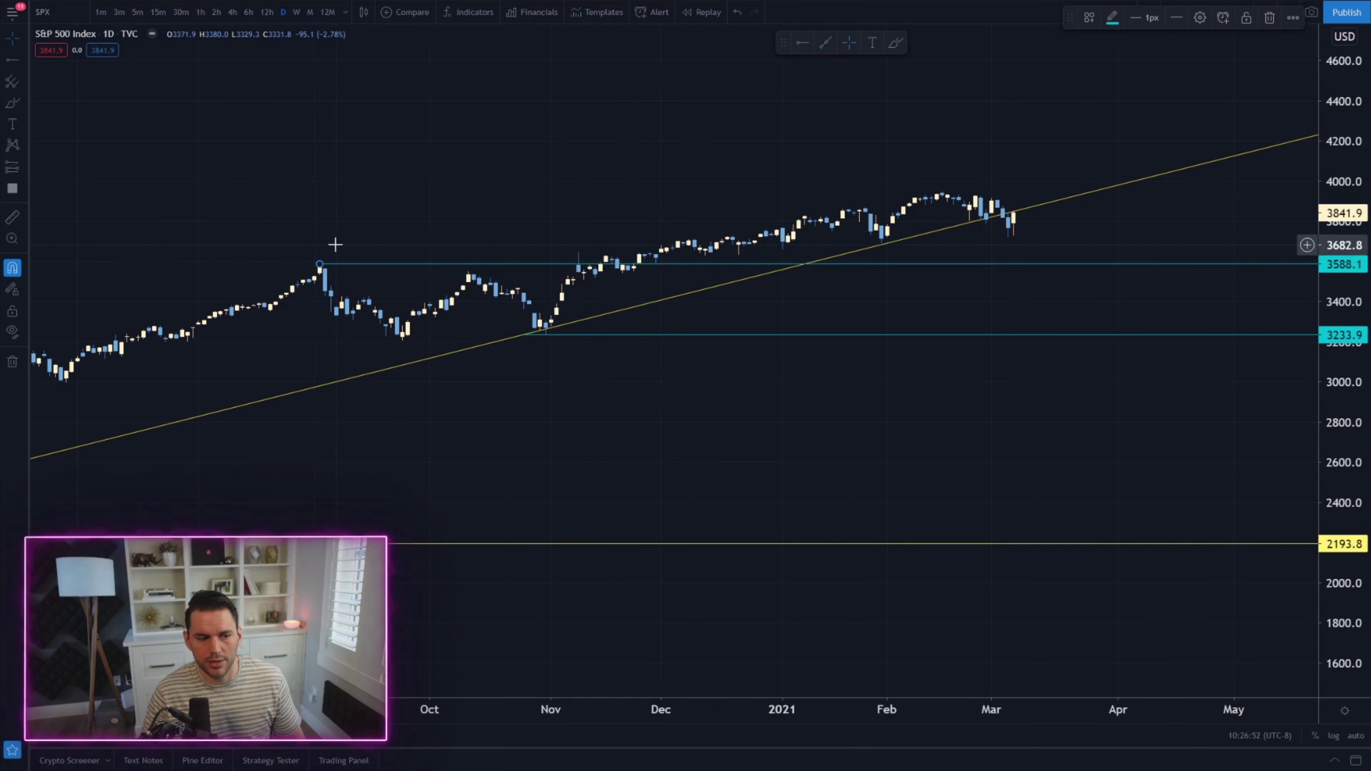
left_click_drag(320, 265, 579, 252)
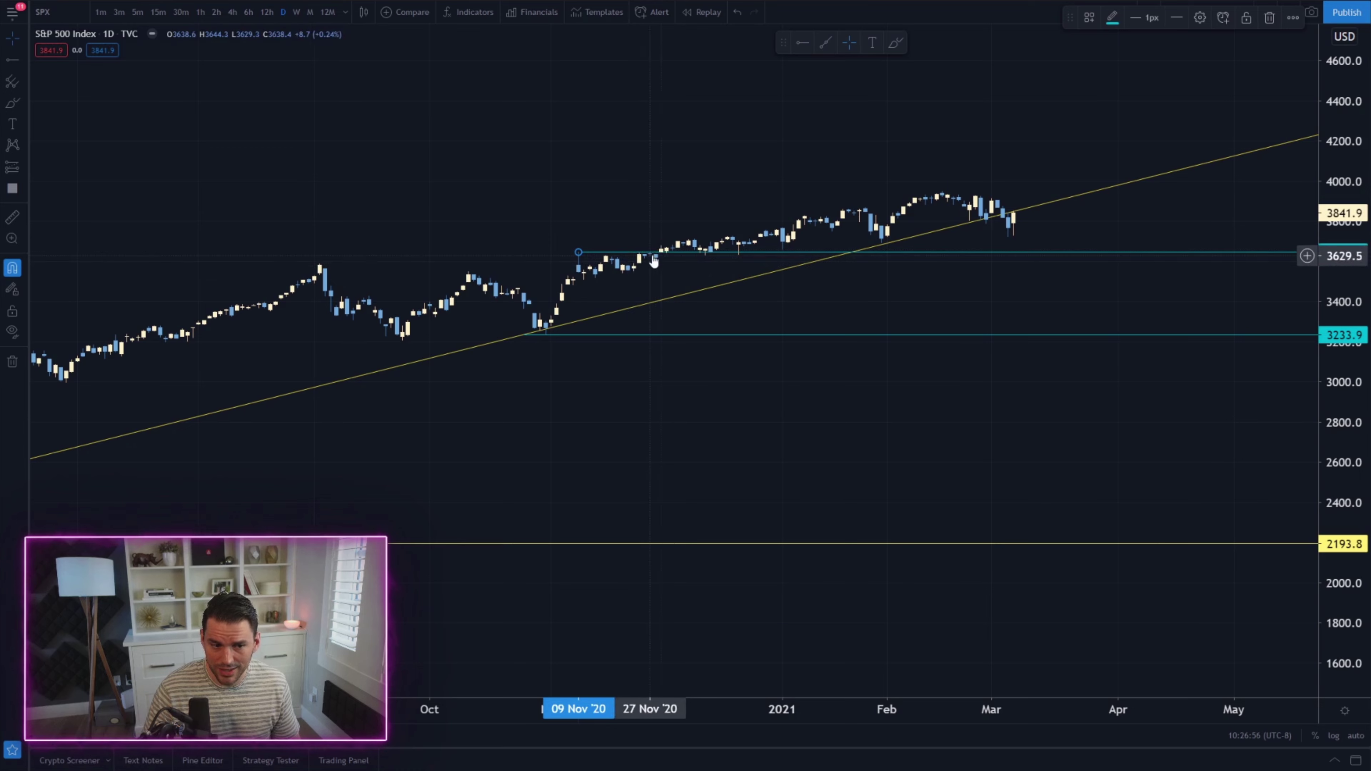
Move the upper horizontal ray's anchor to the mid-February 2021 high at 3950.4
mouse_move(579, 252)
left_mouse_down()
mouse_move(838, 190)
mouse_move(967, 184)
mouse_move(949, 183)
left_mouse_up()
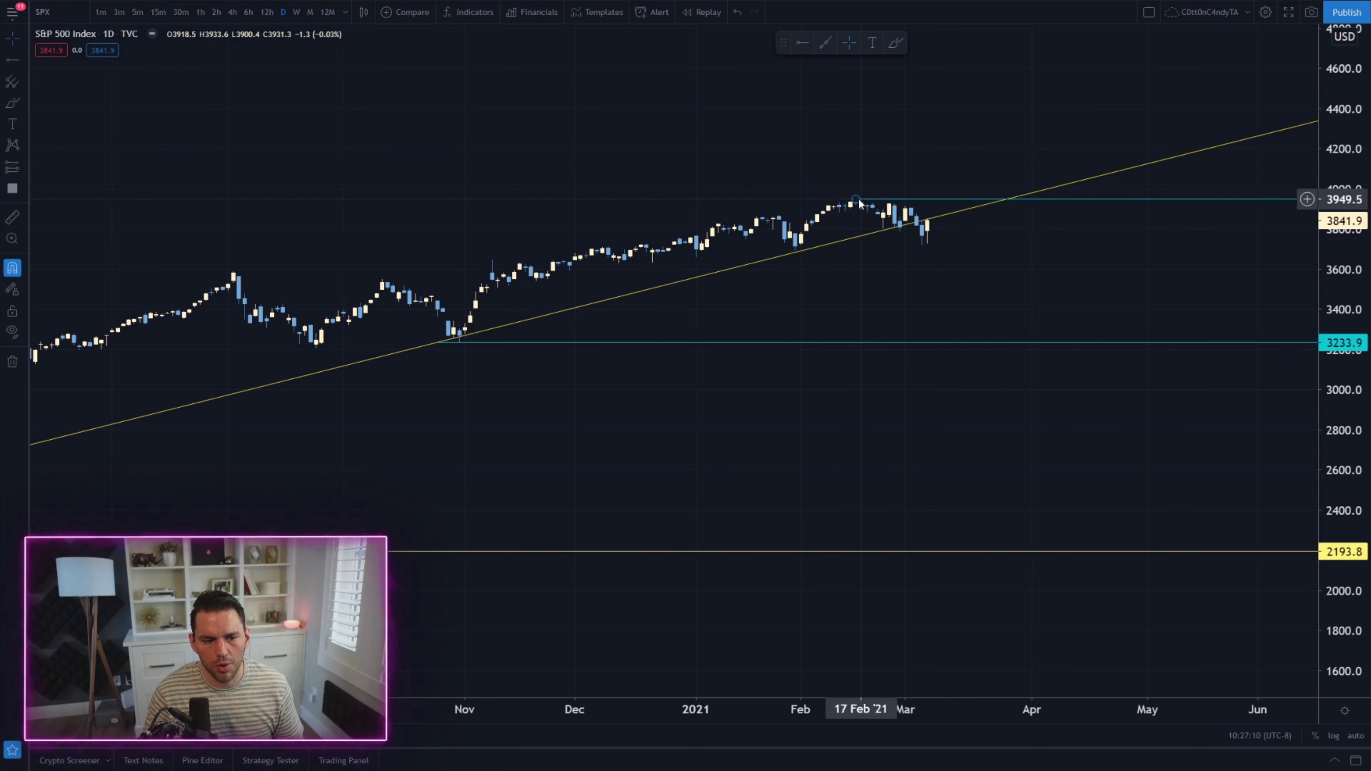
left_click_drag(866, 200, 873, 196)
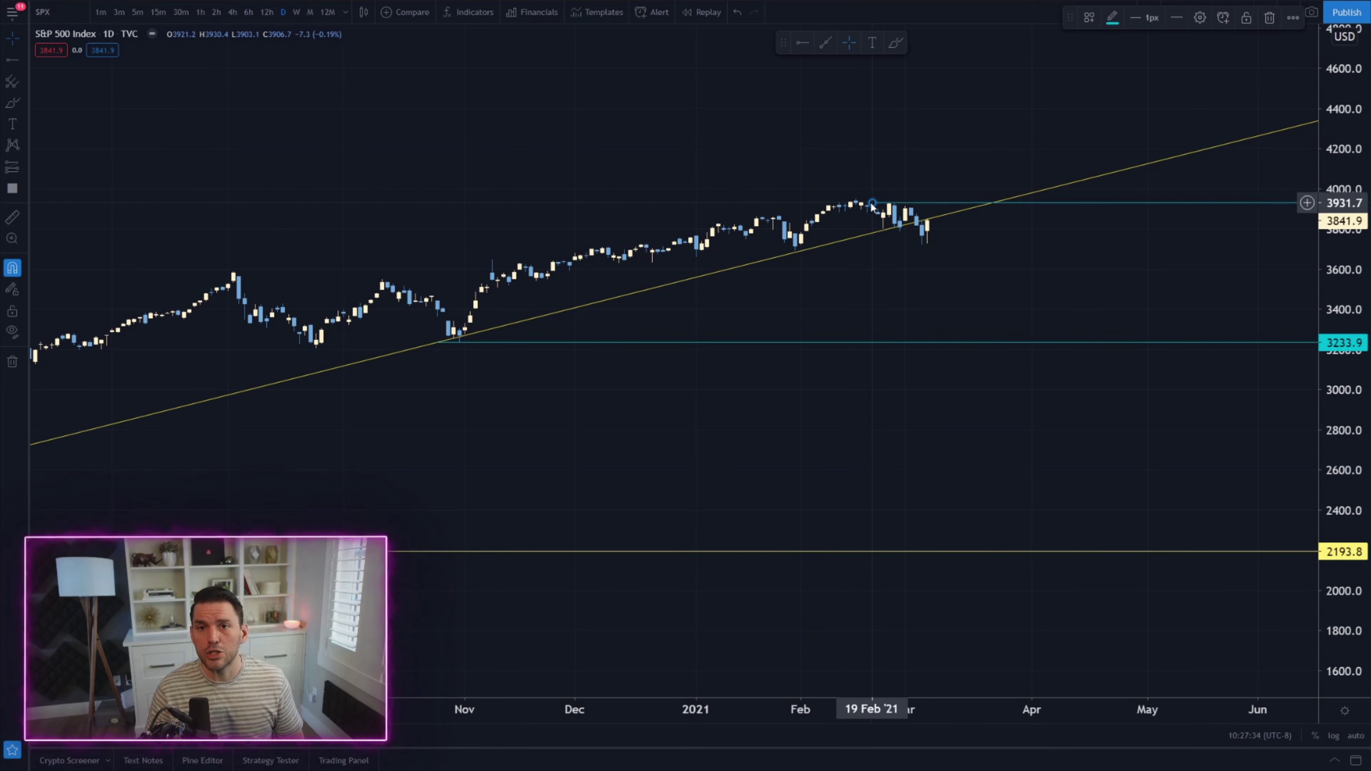
left_click_drag(870, 207, 856, 200)
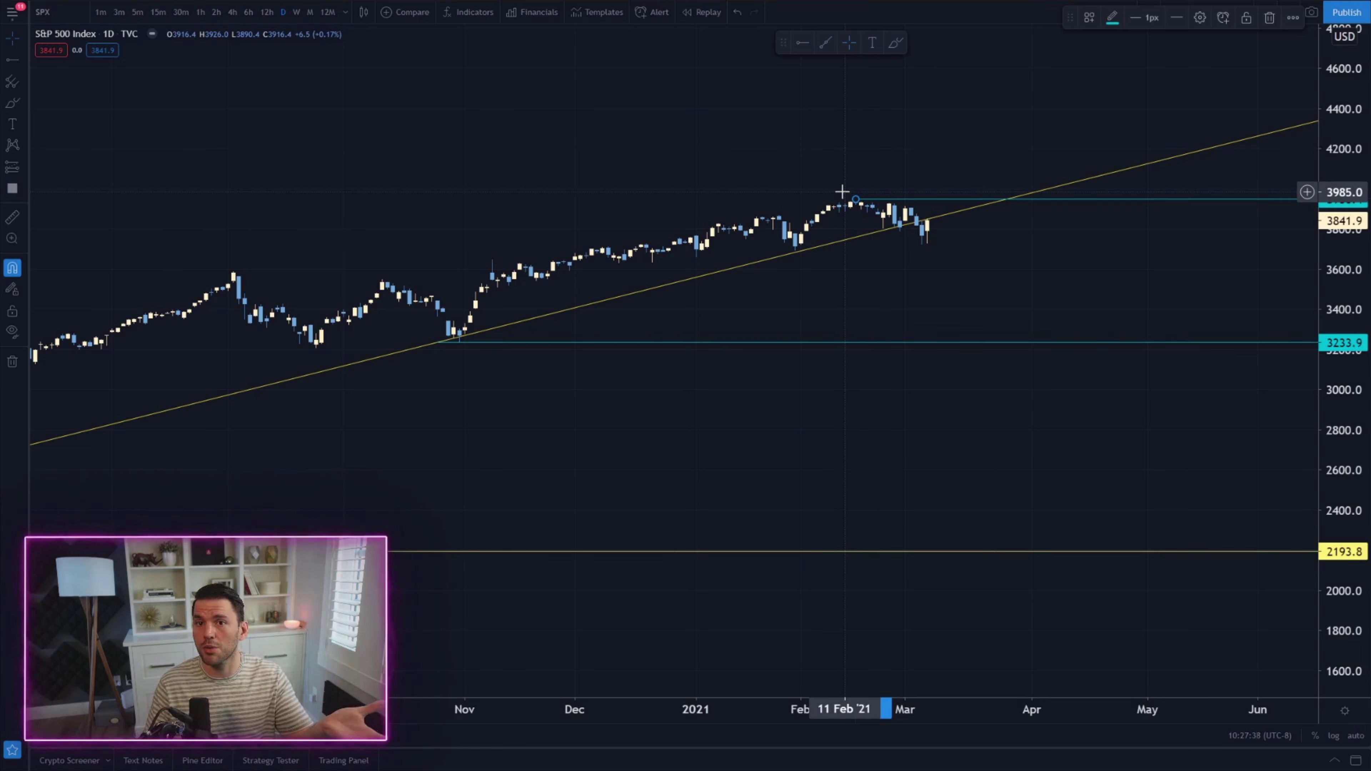
Add a horizontal ray from the 1 February 2021 daily candle's low at 3725.6
left_click(802, 43)
left_click(798, 253)
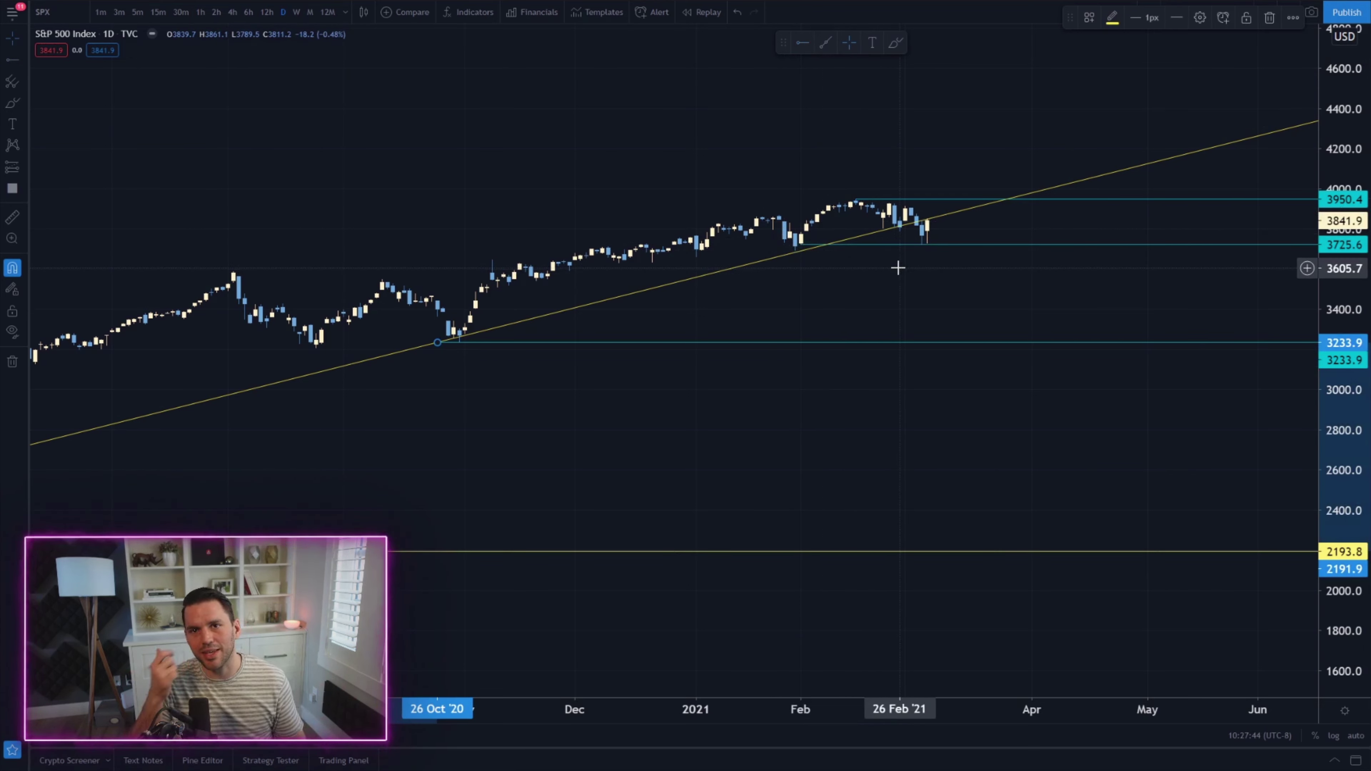
mouse_move(1283, 389)
left_mouse_down()
mouse_move(1282, 159)
mouse_move(982, 339)
mouse_move(700, 241)
mouse_move(710, 205)
mouse_move(708, 237)
left_mouse_up()
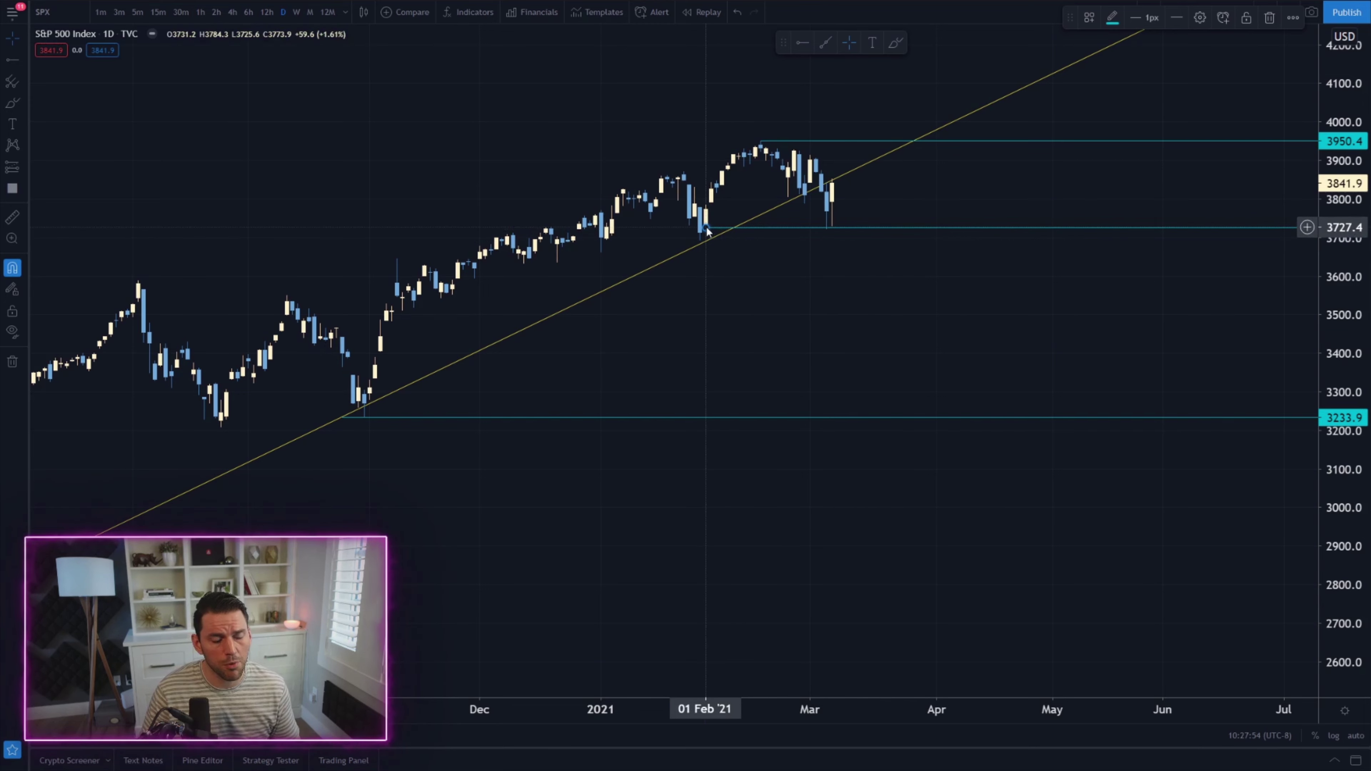
Try the February ray at the 11 December 2020 low and re-anchor it at the 4 January 2021 low, 3662.7
left_click_drag(673, 240, 521, 270)
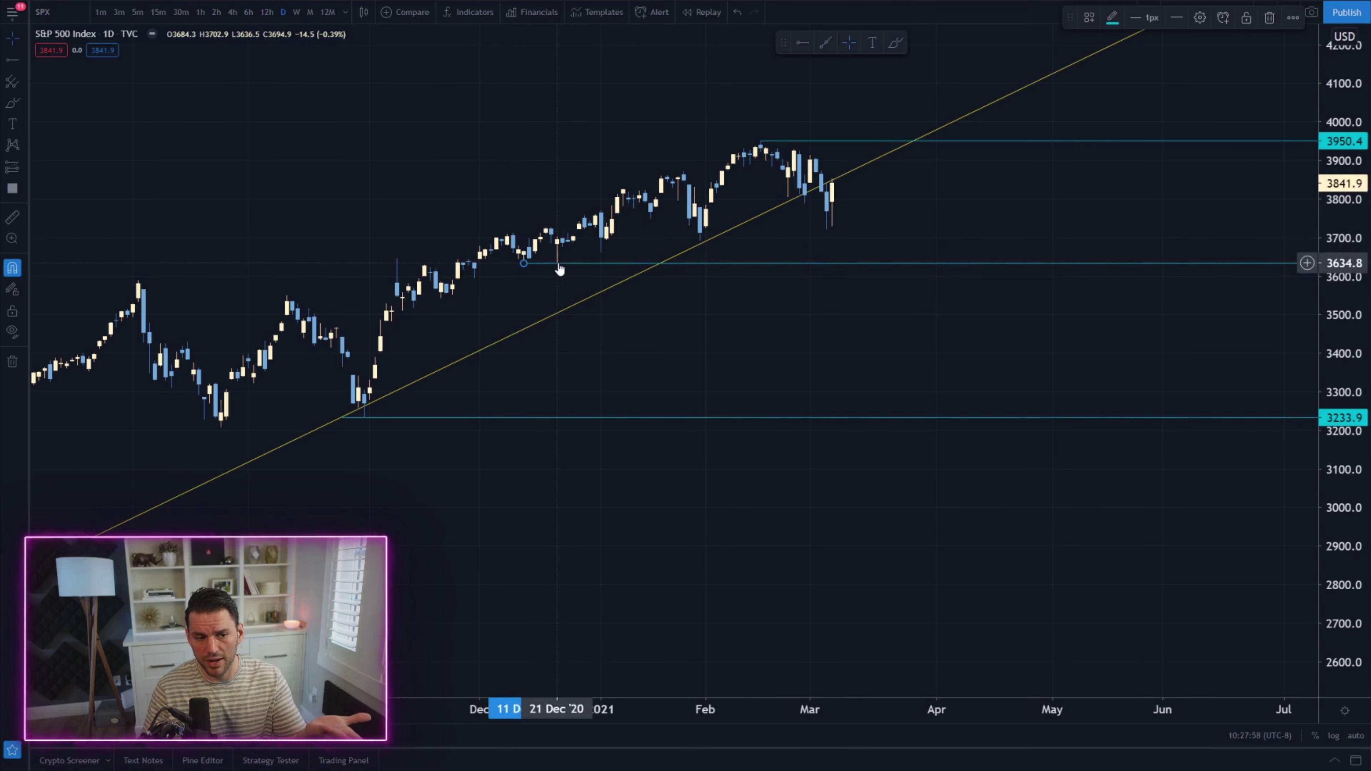
mouse_move(521, 264)
left_mouse_down()
mouse_move(581, 229)
mouse_move(610, 258)
mouse_move(523, 271)
left_mouse_up()
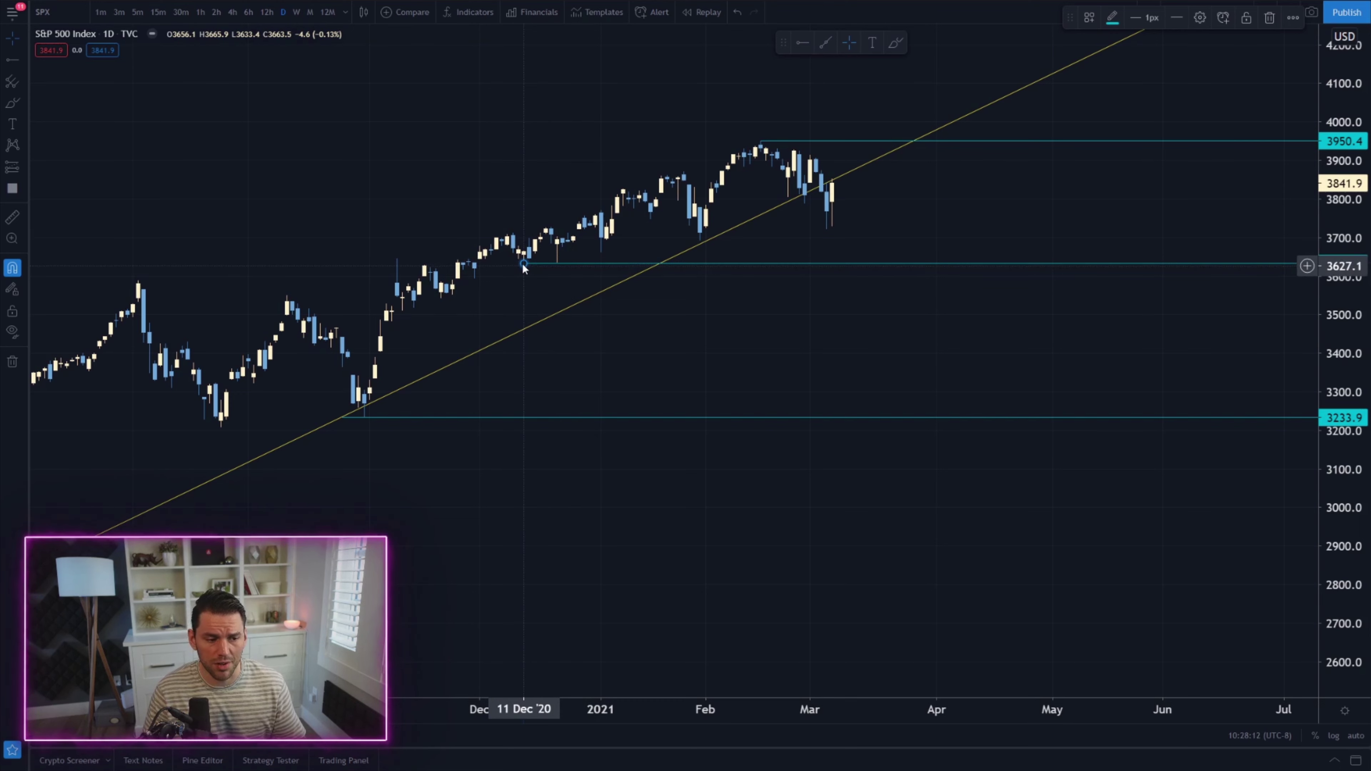
left_click_drag(521, 262, 615, 252)
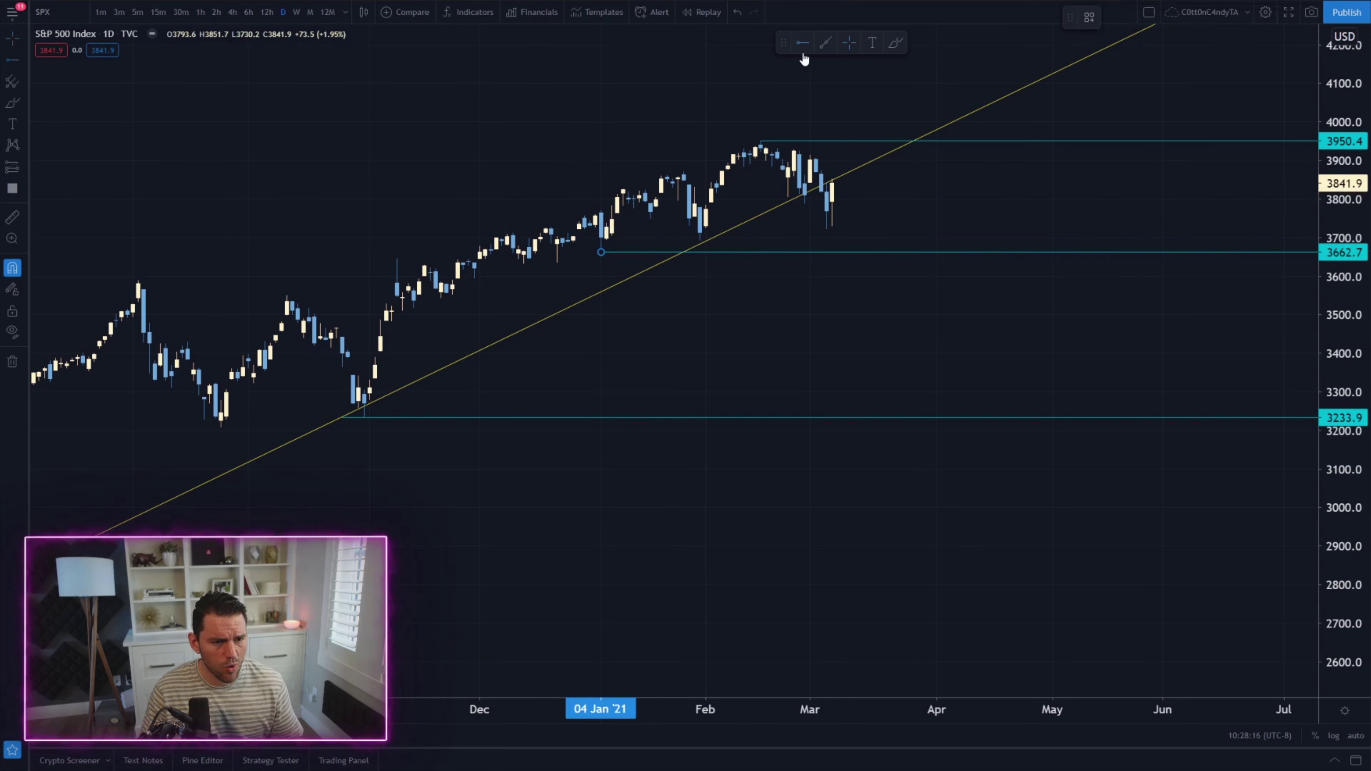
Add another horizontal ray from the 12 November 2020 low at 3518.6
left_click(414, 308)
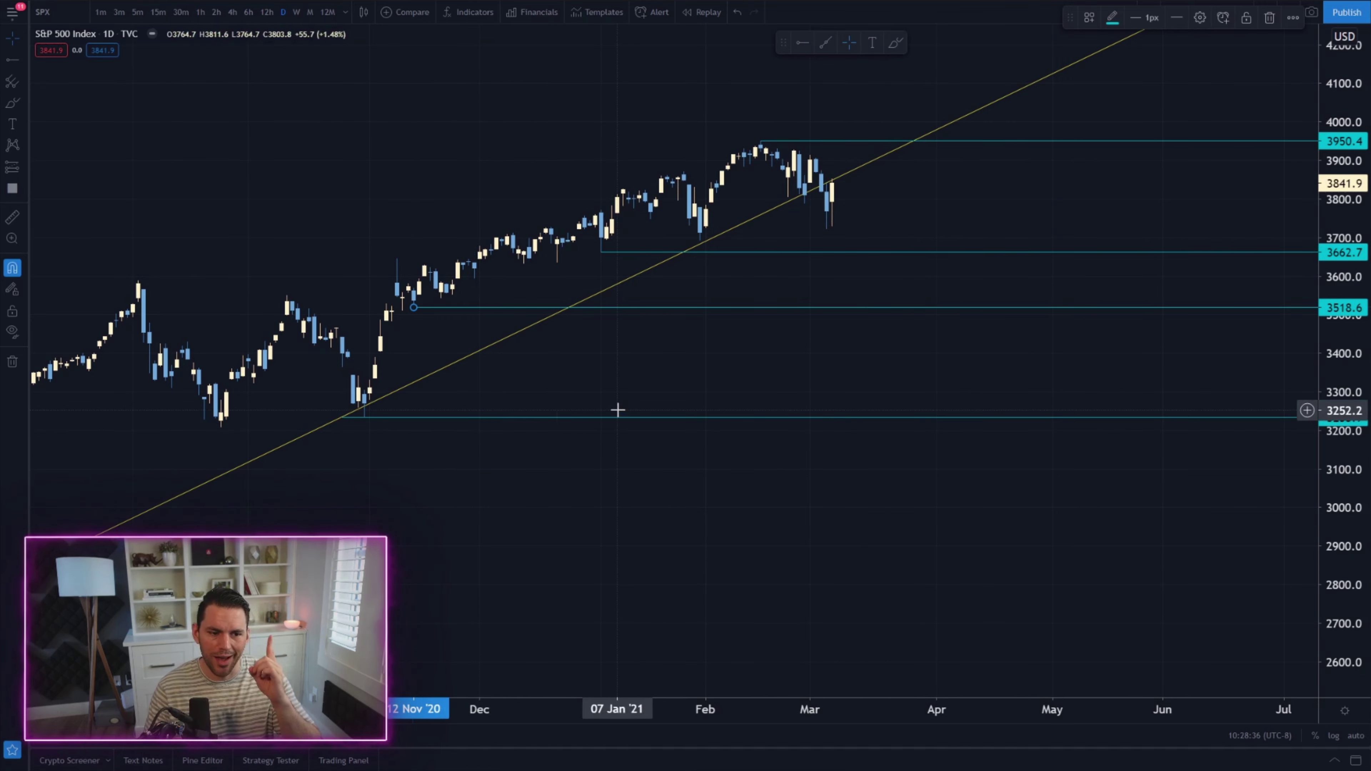
scroll(584, 459, "down", 3)
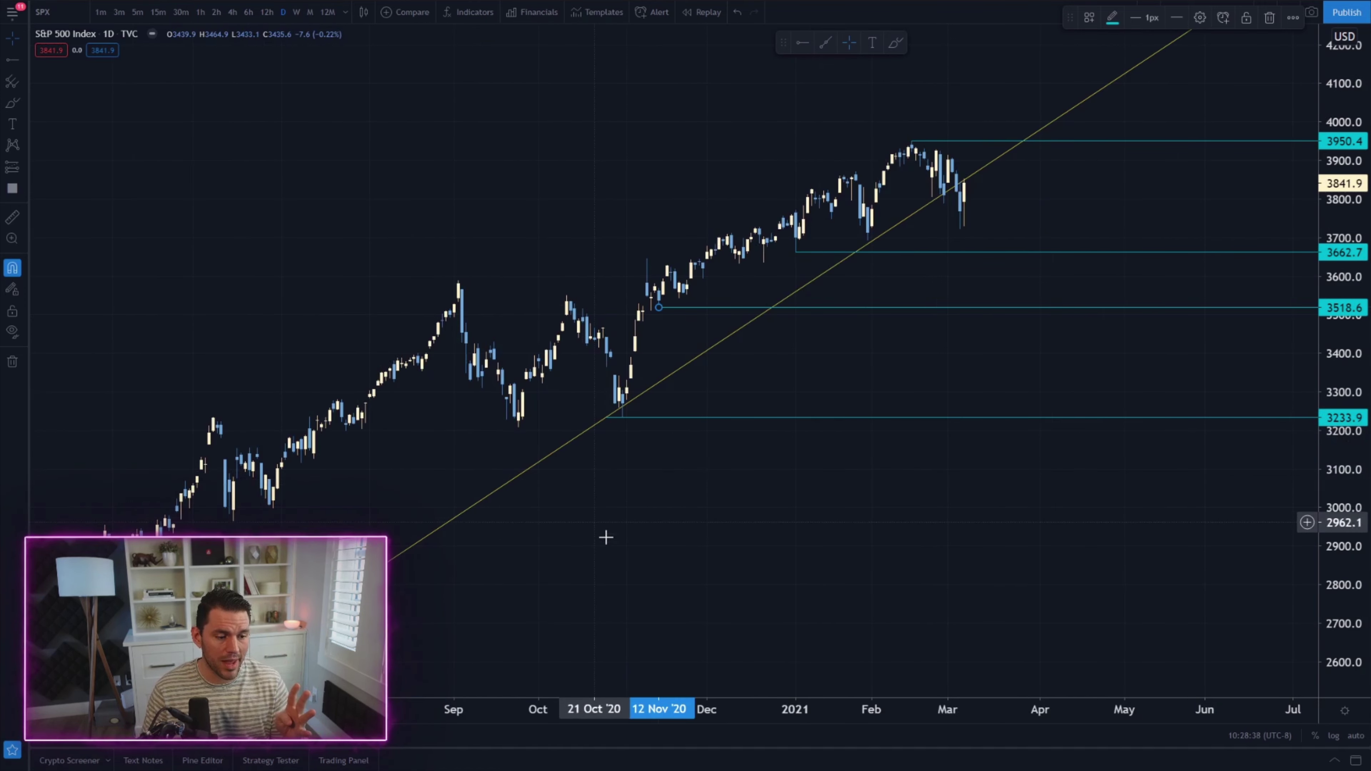
On the weekly chart, add a horizontal ray from the 11 May 2020 candle's low at 2766.6
left_click(296, 12)
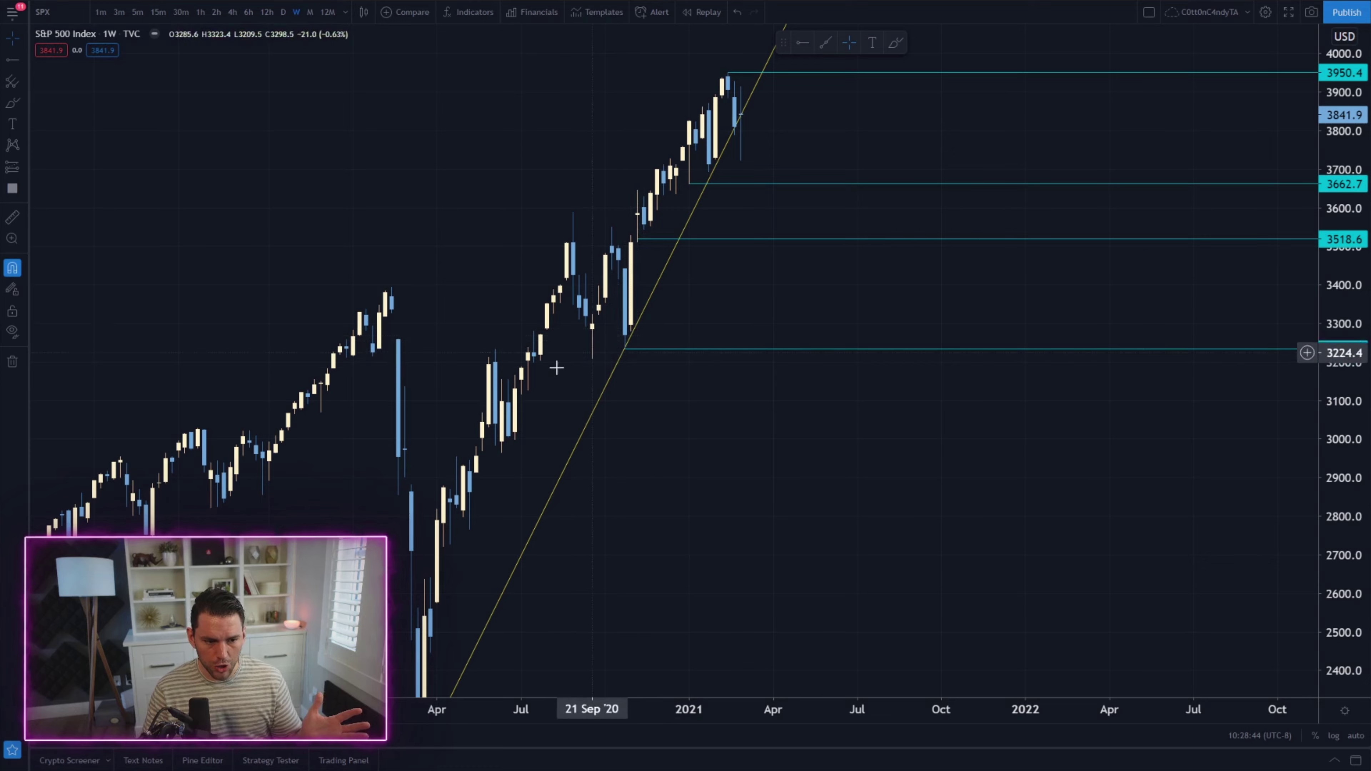
left_click_drag(636, 362, 734, 324)
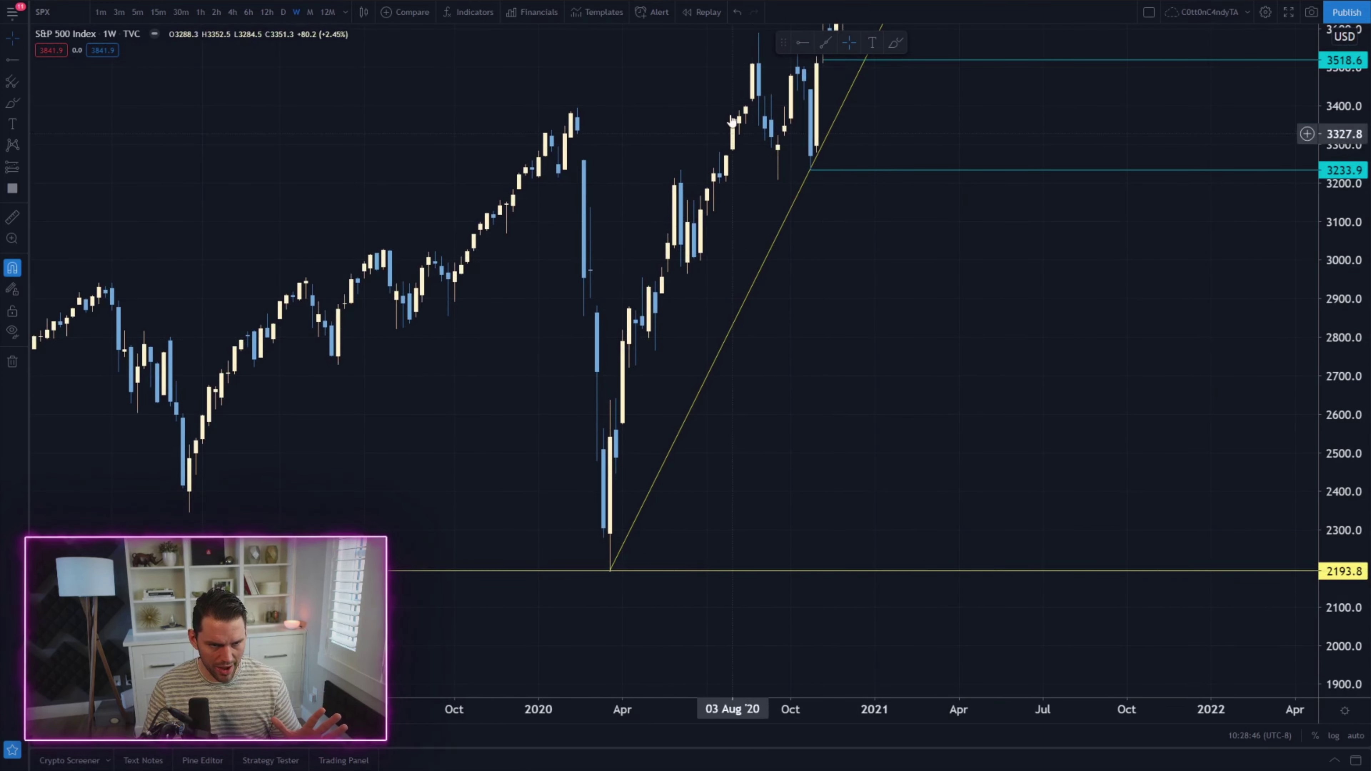
left_click(655, 350)
Change the line colour of the 2766.6 horizontal ray to purple
double_click(672, 351)
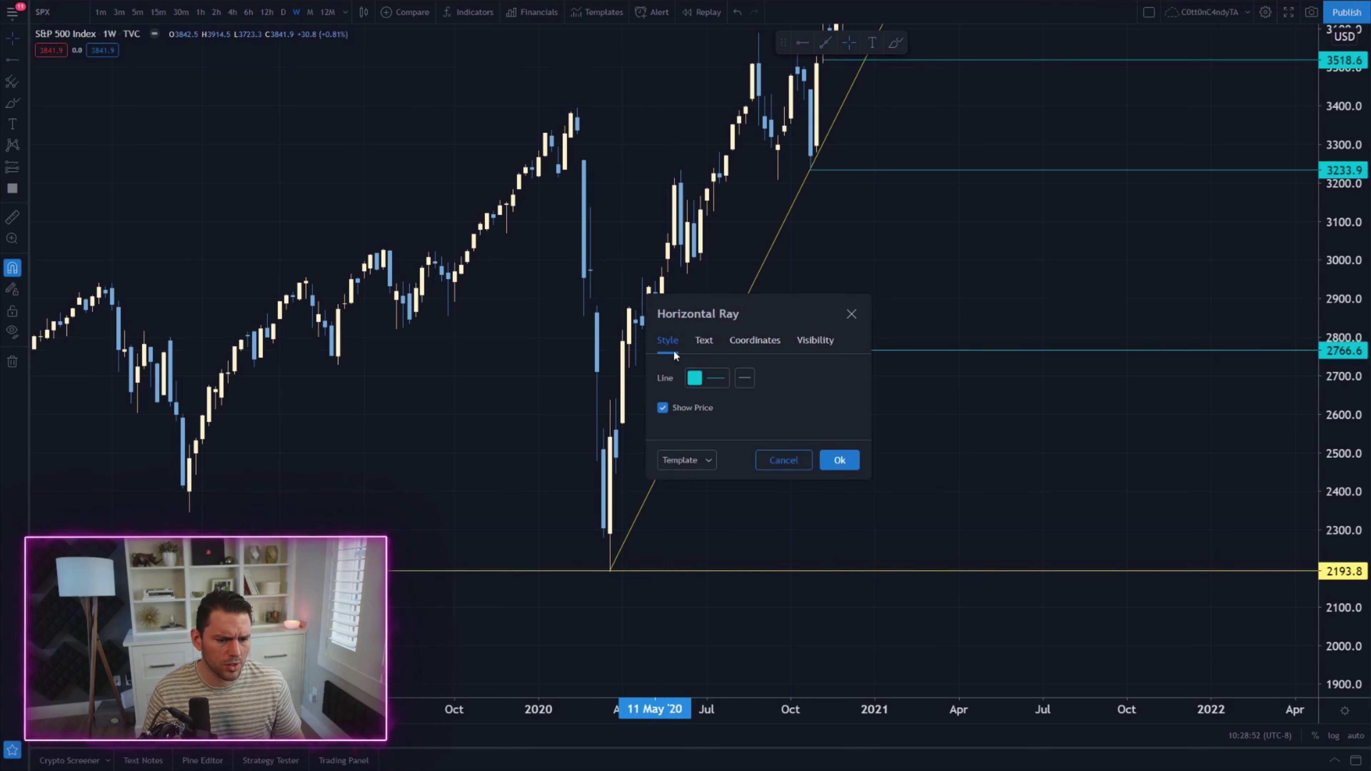
left_click(718, 384)
left_click(792, 415)
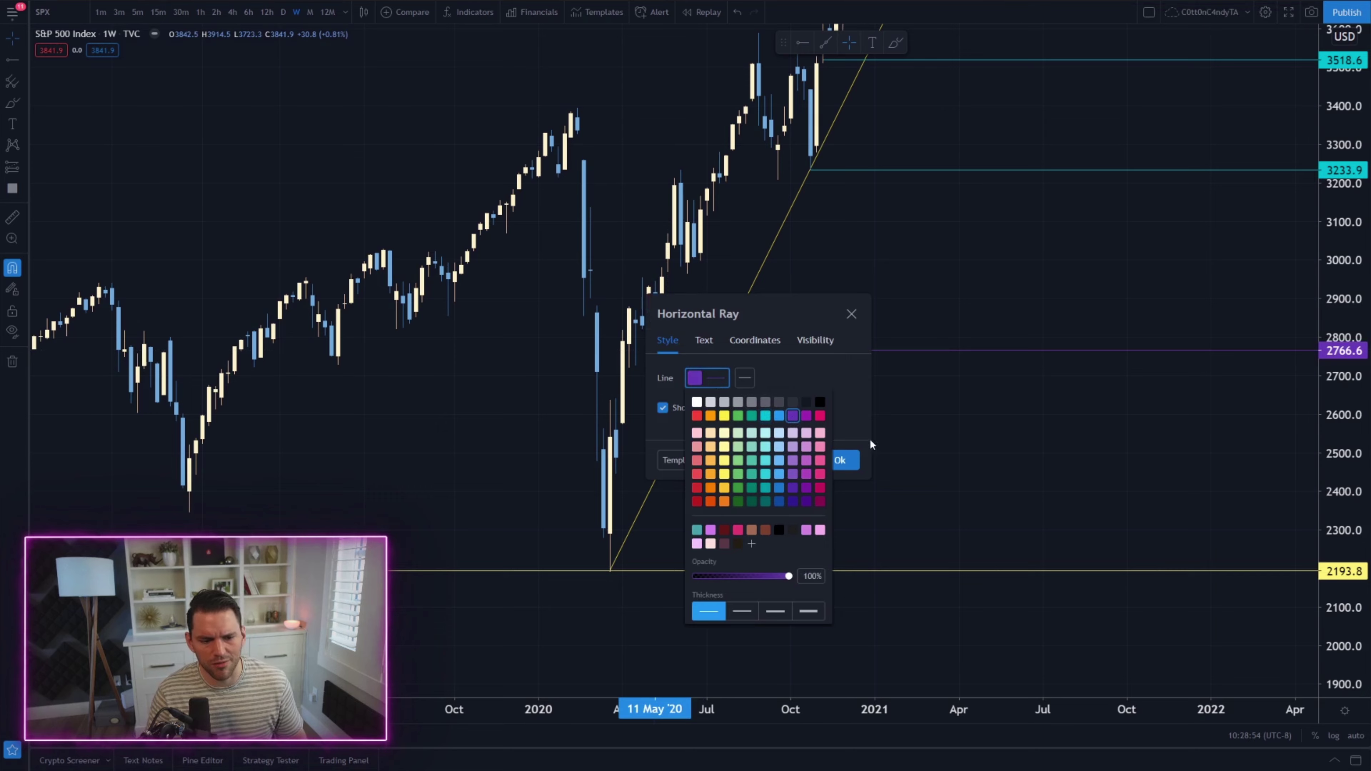
left_click(845, 460)
left_click_drag(933, 300, 791, 425)
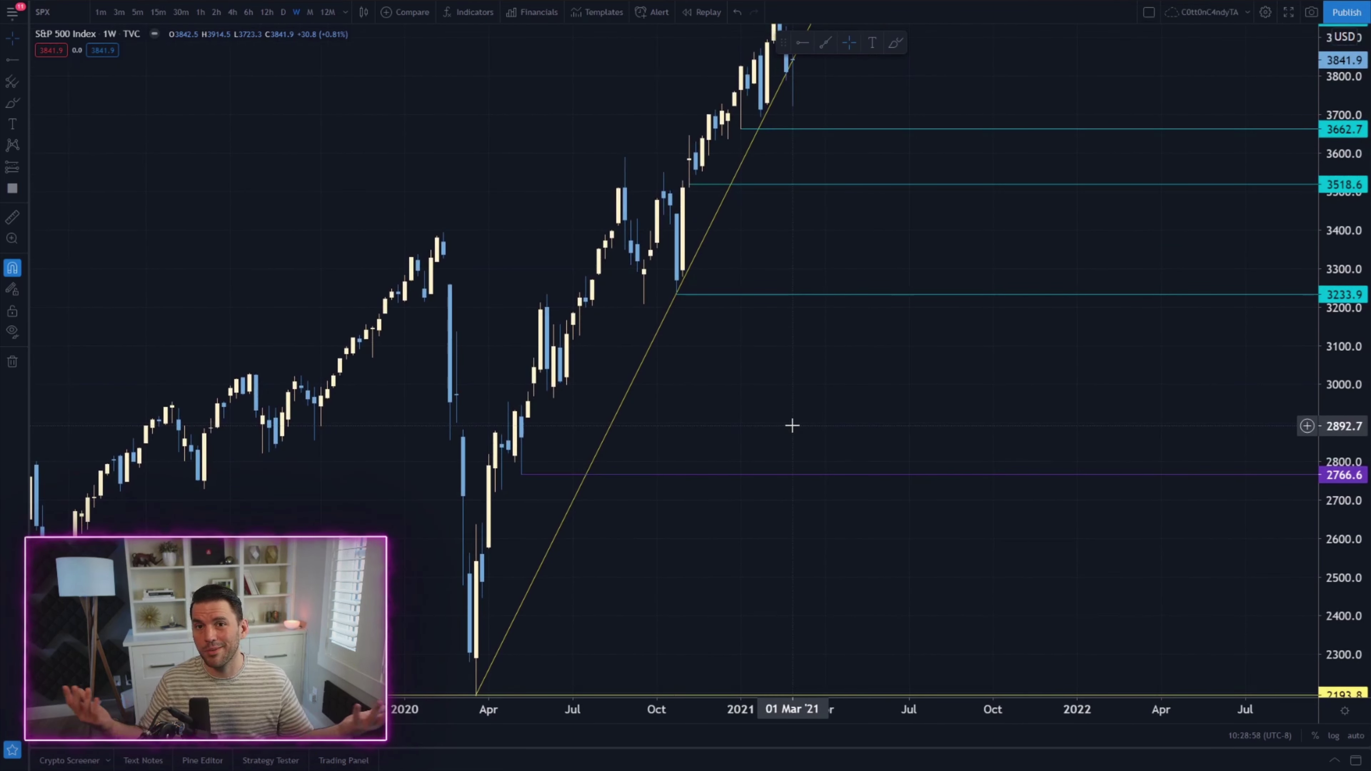
On the daily chart, draw a trend line from the 16 February 2021 high at 3950.4 through the 24 February high at 3928.7
left_click(283, 11)
left_click_drag(573, 395, 719, 408)
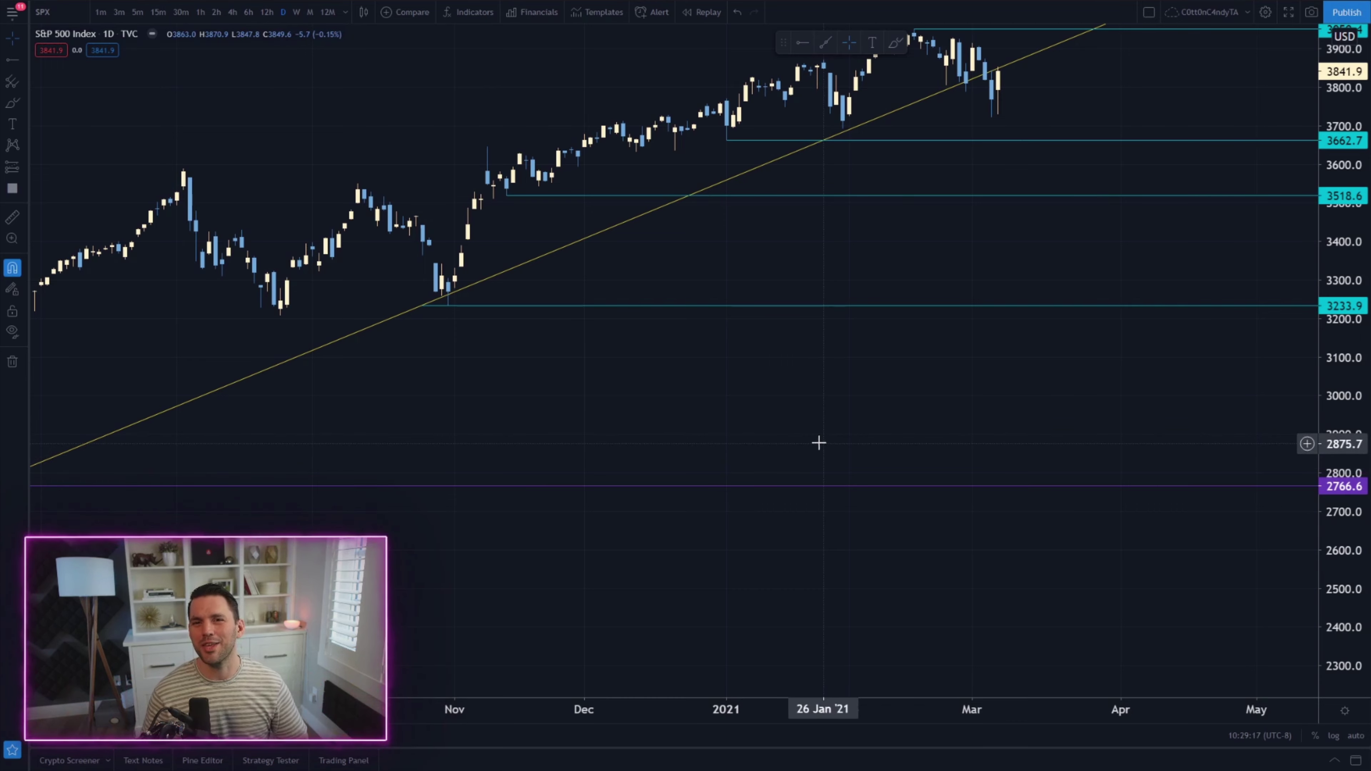
left_click_drag(918, 356, 811, 463)
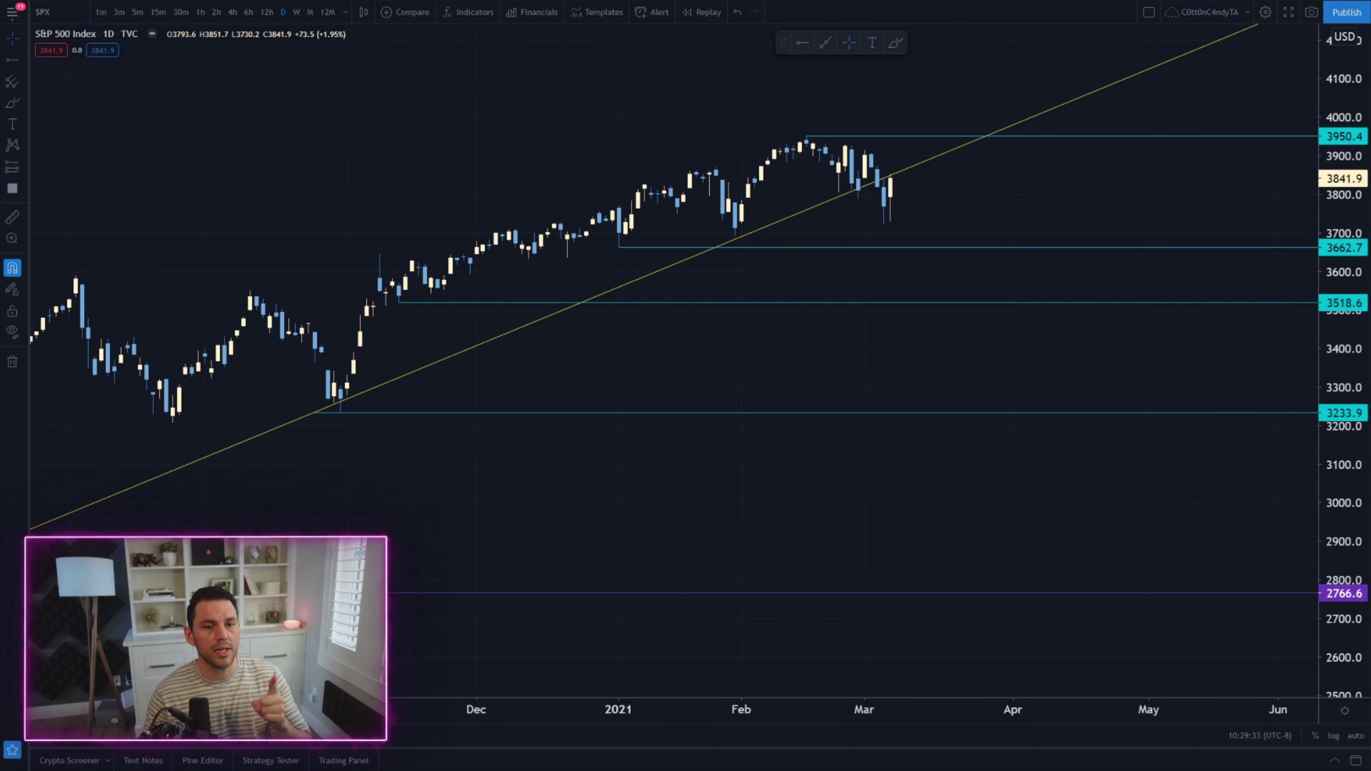
left_click(829, 42)
left_click(806, 136)
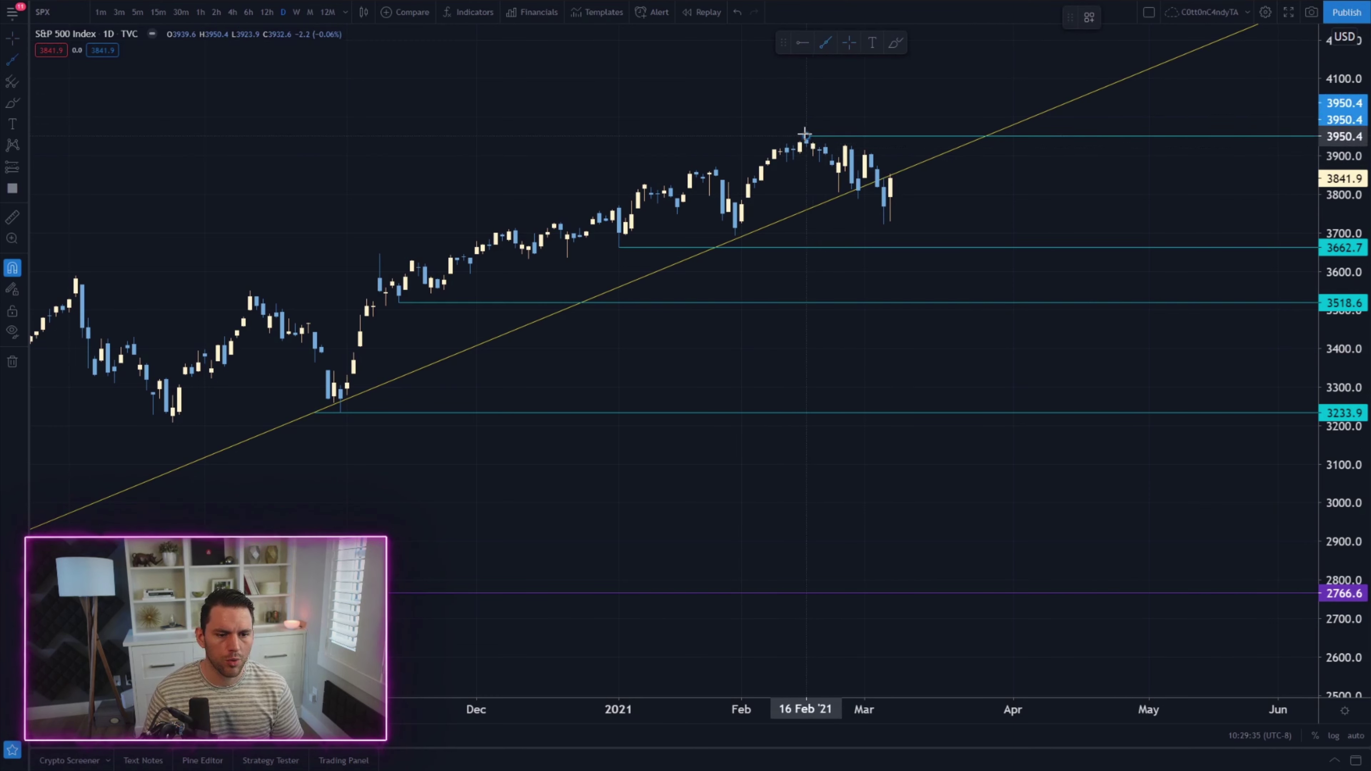
left_click(847, 139)
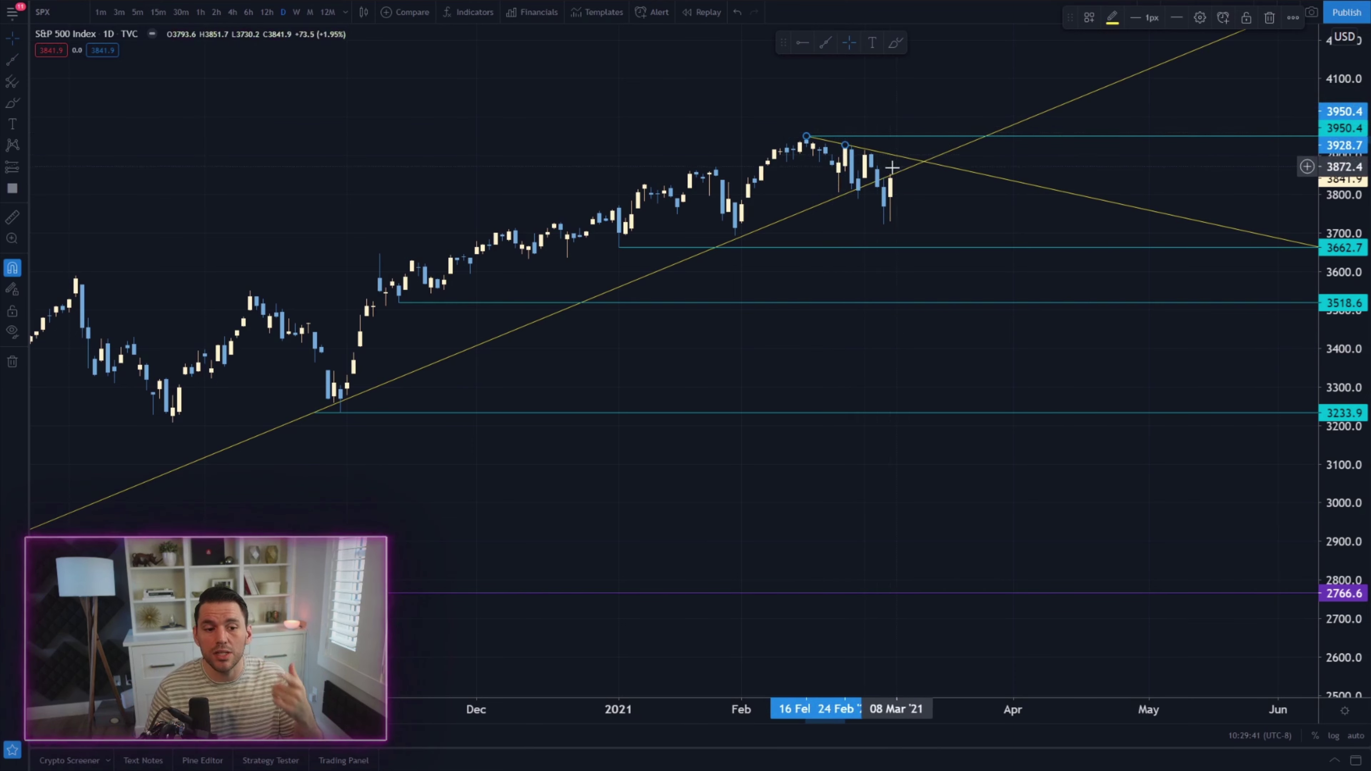
Switch the chart to the 4-hour timeframe, framed on the February to March 2021 candles
left_click_drag(893, 129, 875, 213)
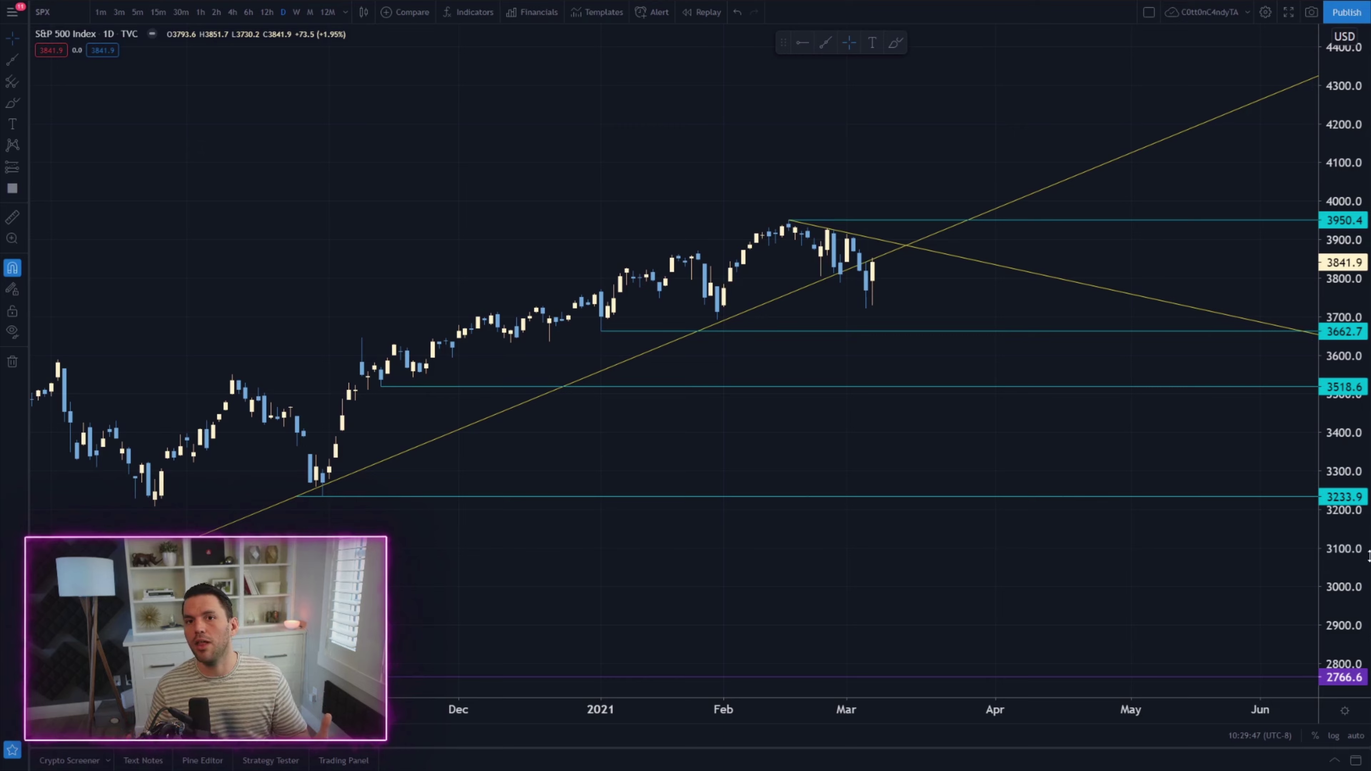
left_click_drag(1335, 572, 1132, 205)
scroll(756, 187, "up", 3)
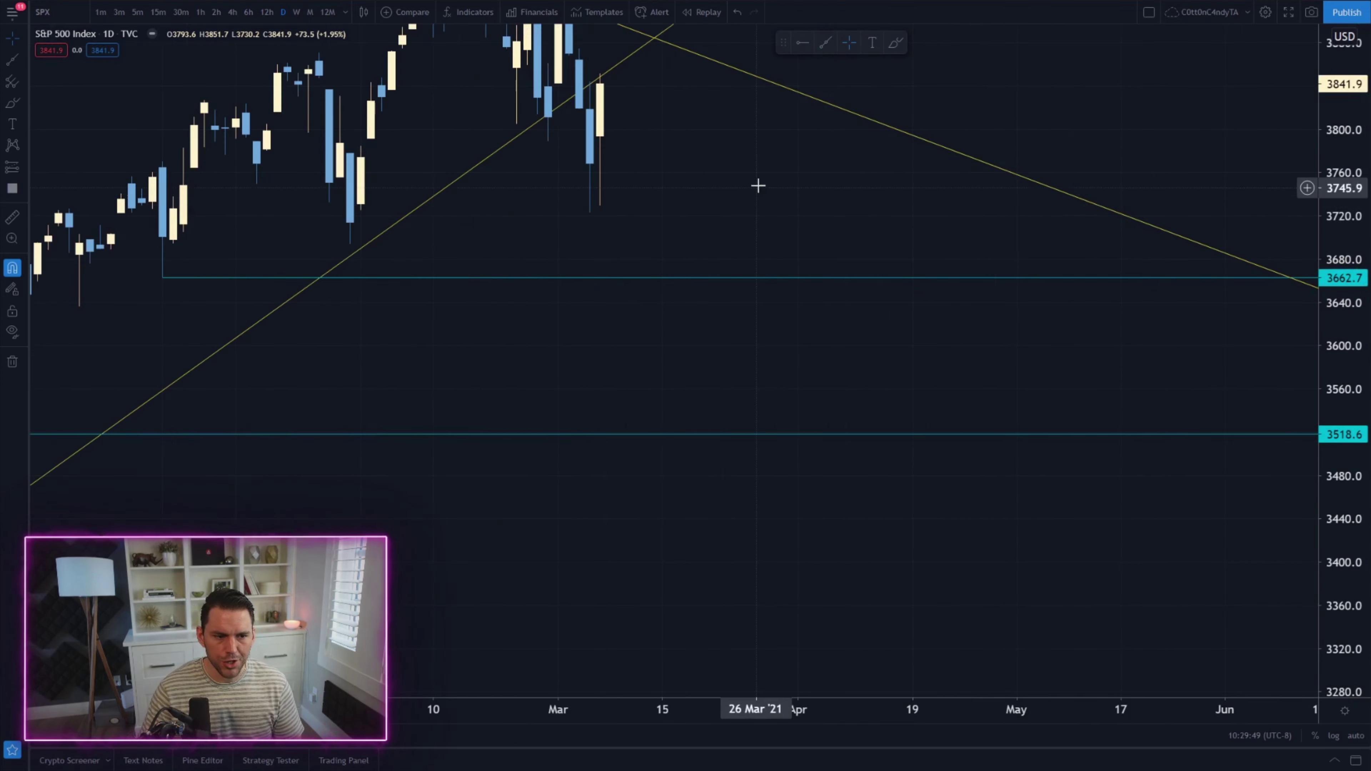
left_click_drag(755, 187, 900, 425)
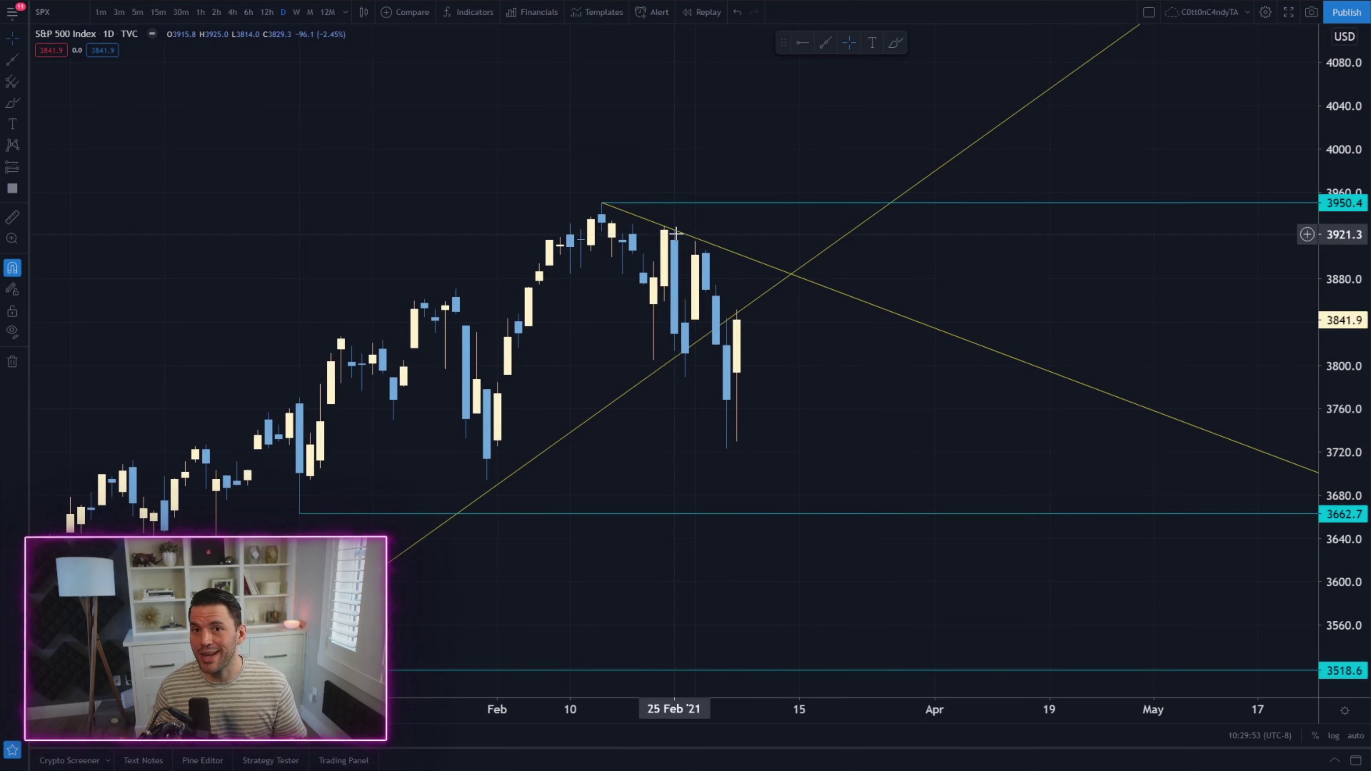
left_click(232, 12)
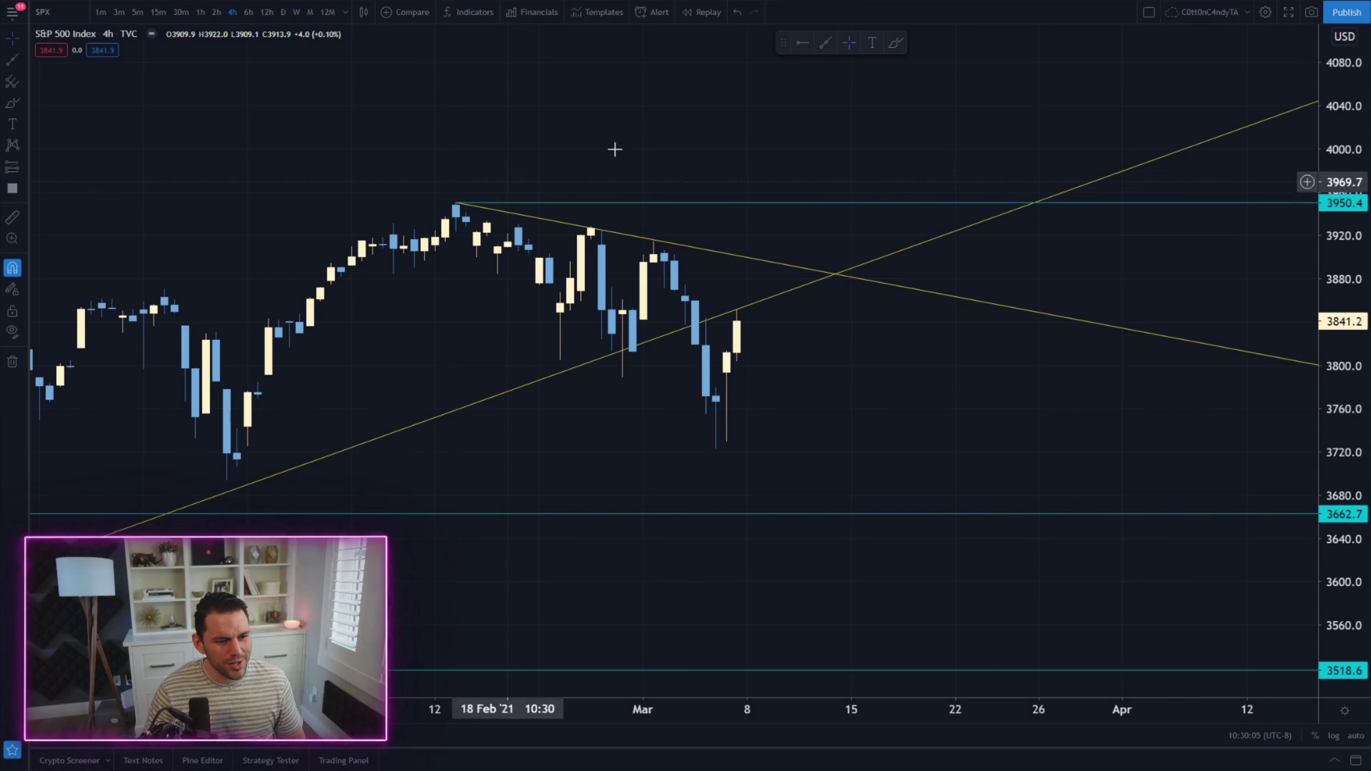
Brush circles around the mid- and late-February highs and sketch the swings down to early March at about 3683
left_click(895, 43)
left_click_drag(454, 168, 467, 145)
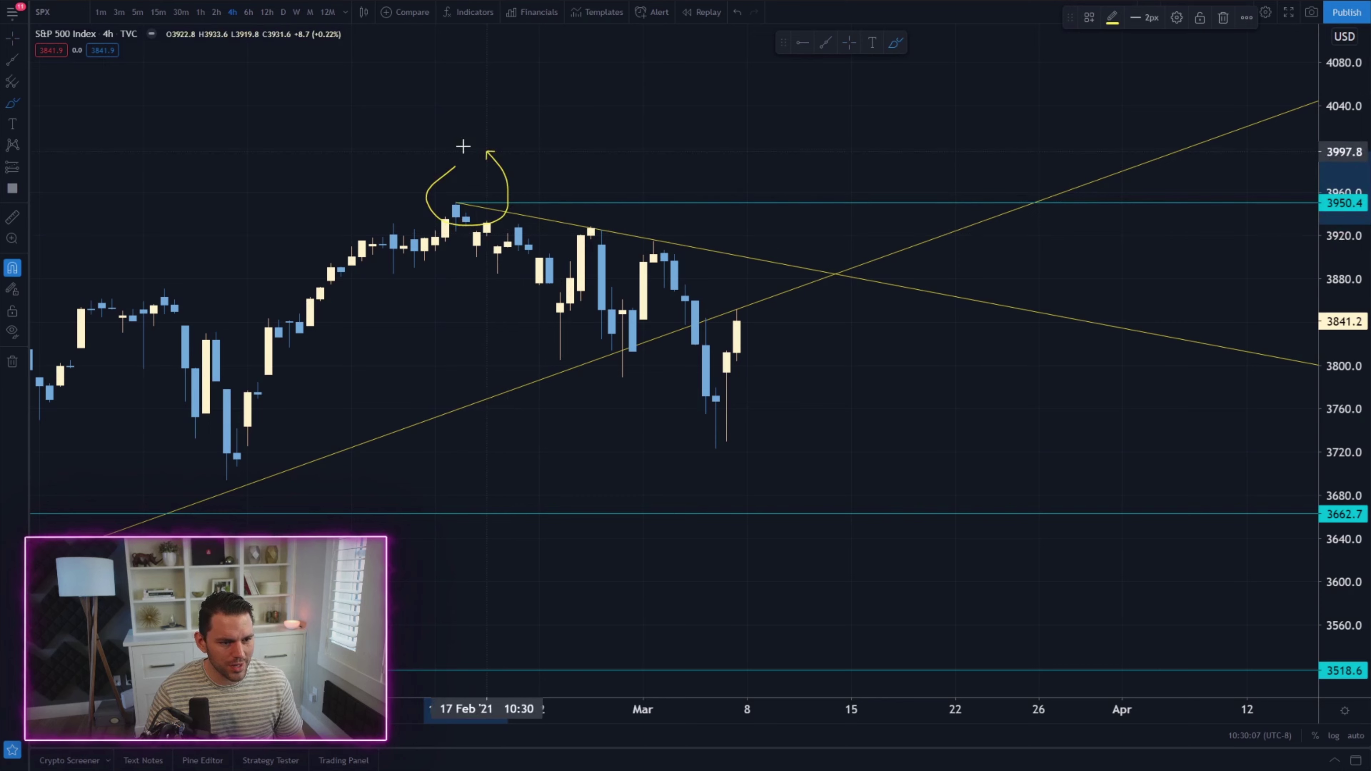
mouse_move(588, 194)
left_mouse_down()
mouse_move(614, 216)
mouse_move(583, 192)
left_mouse_up()
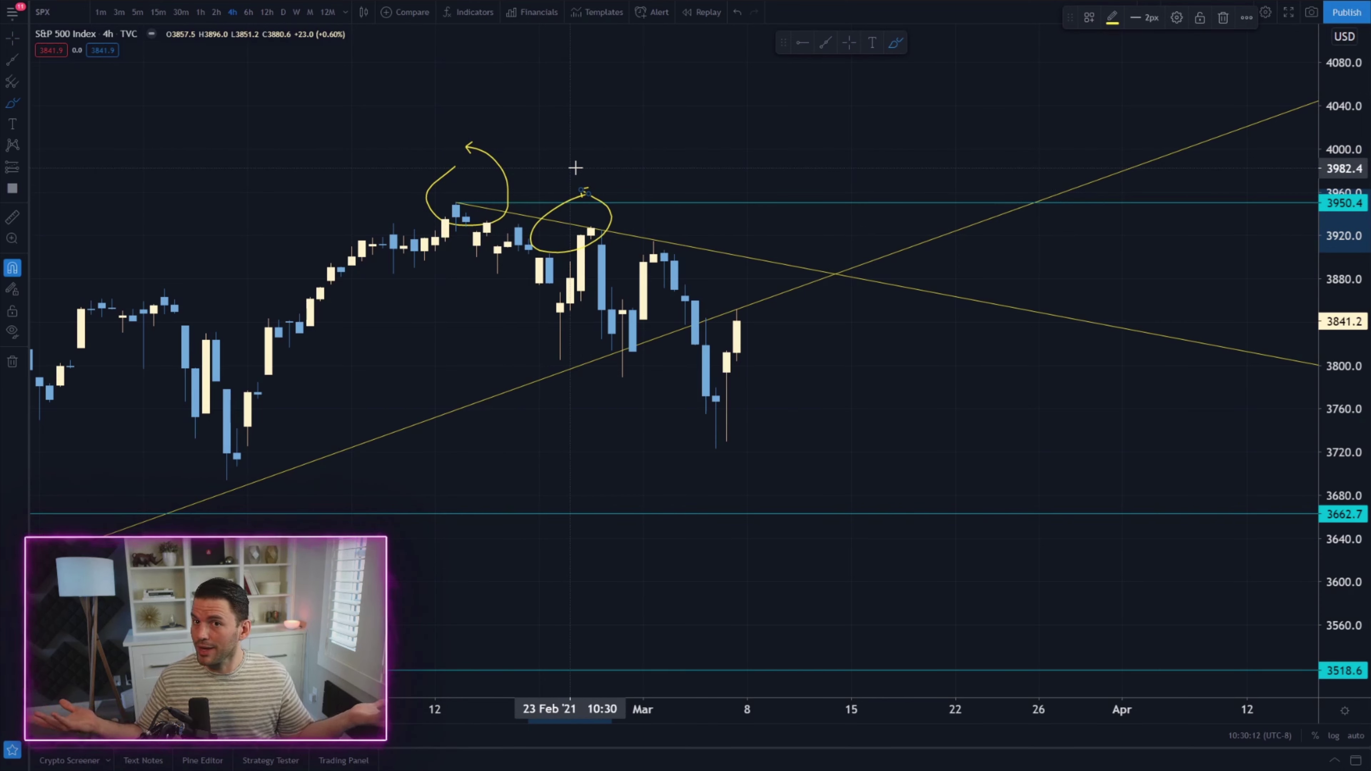
mouse_move(600, 291)
left_mouse_down()
mouse_move(610, 332)
mouse_move(654, 247)
mouse_move(725, 490)
left_mouse_up()
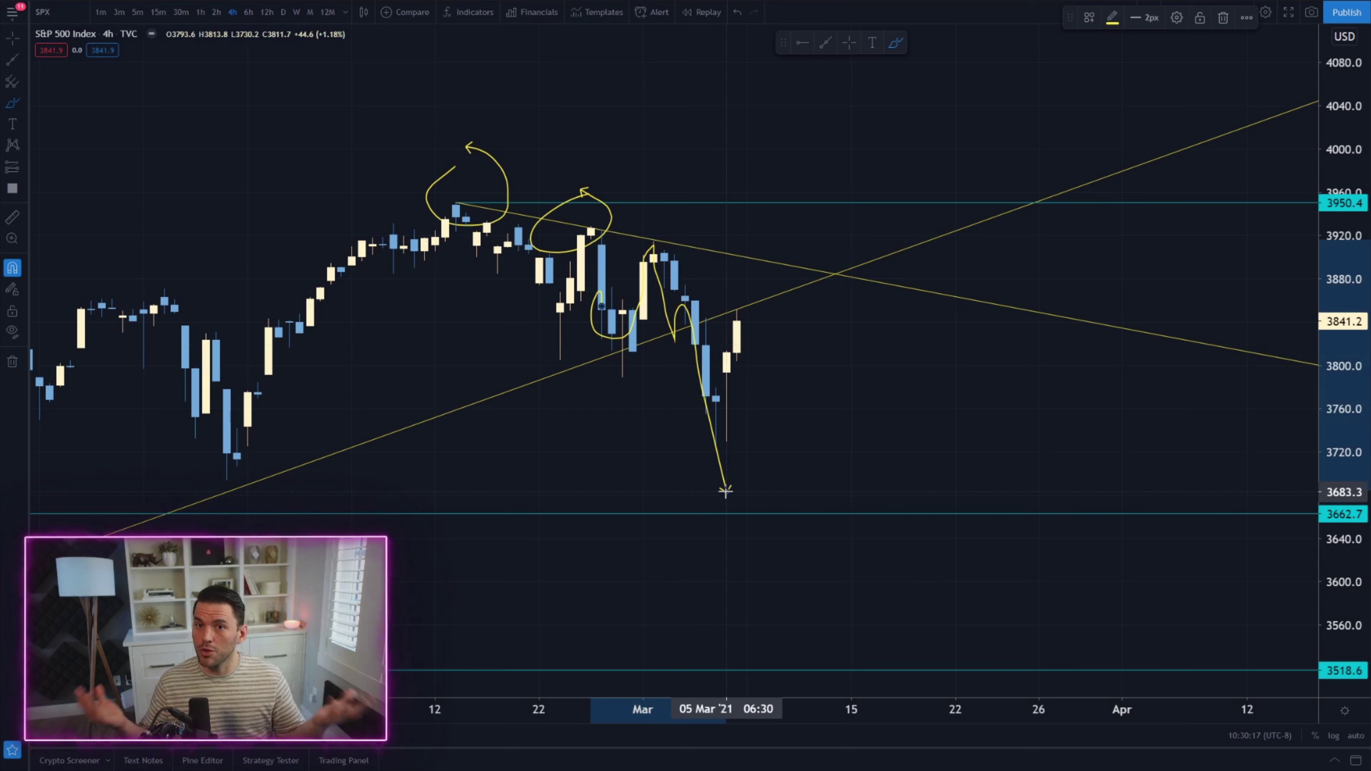
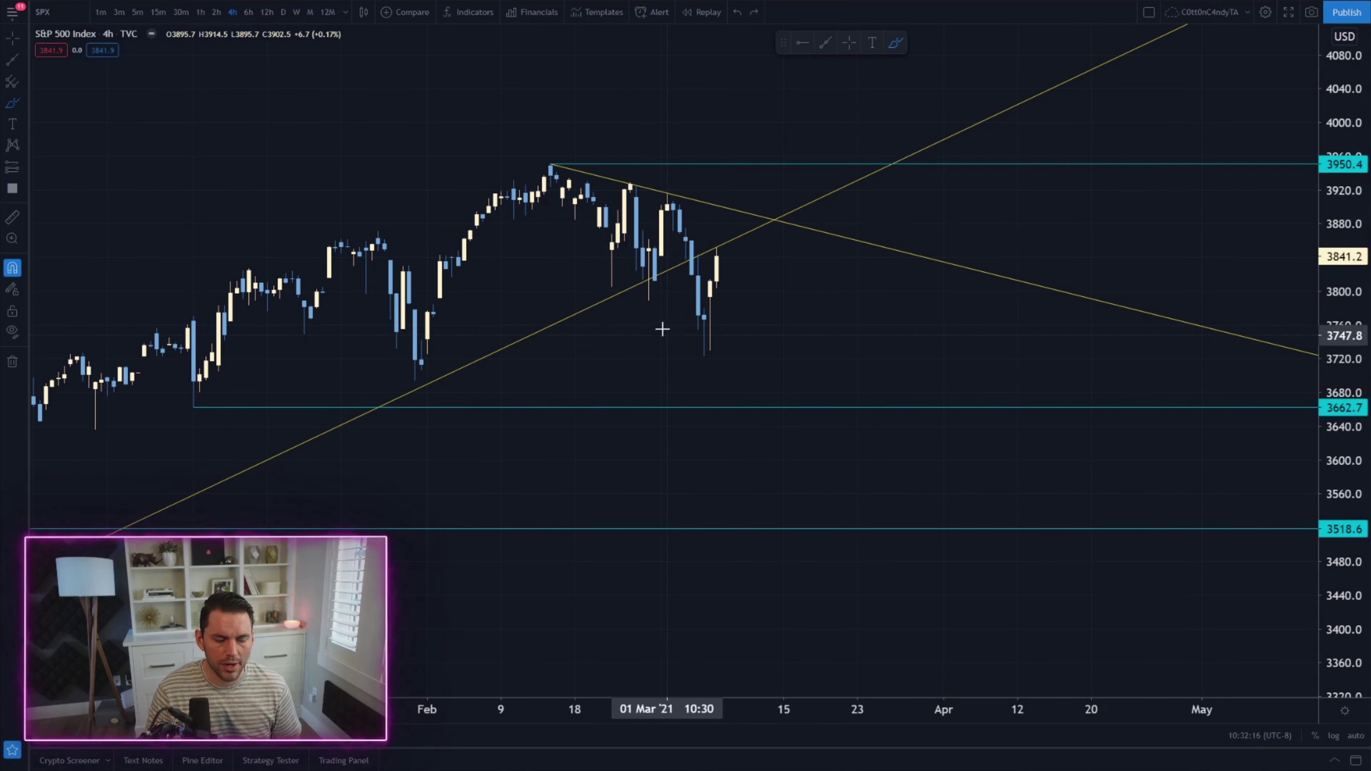
Brush loops around the early March candles and the two falling February highs, and undo these strokes
mouse_move(709, 297)
left_mouse_down()
mouse_move(591, 358)
mouse_move(624, 243)
left_mouse_up()
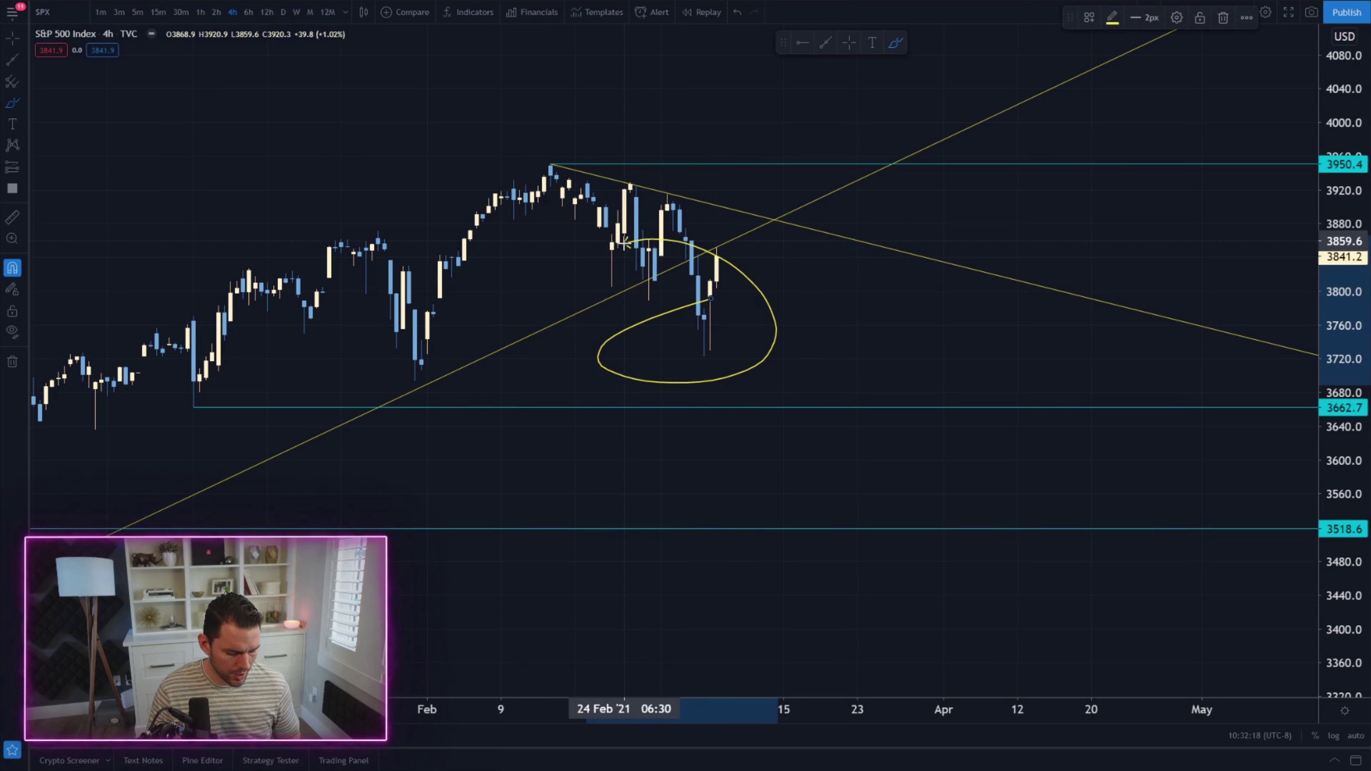
key("ctrl+z")
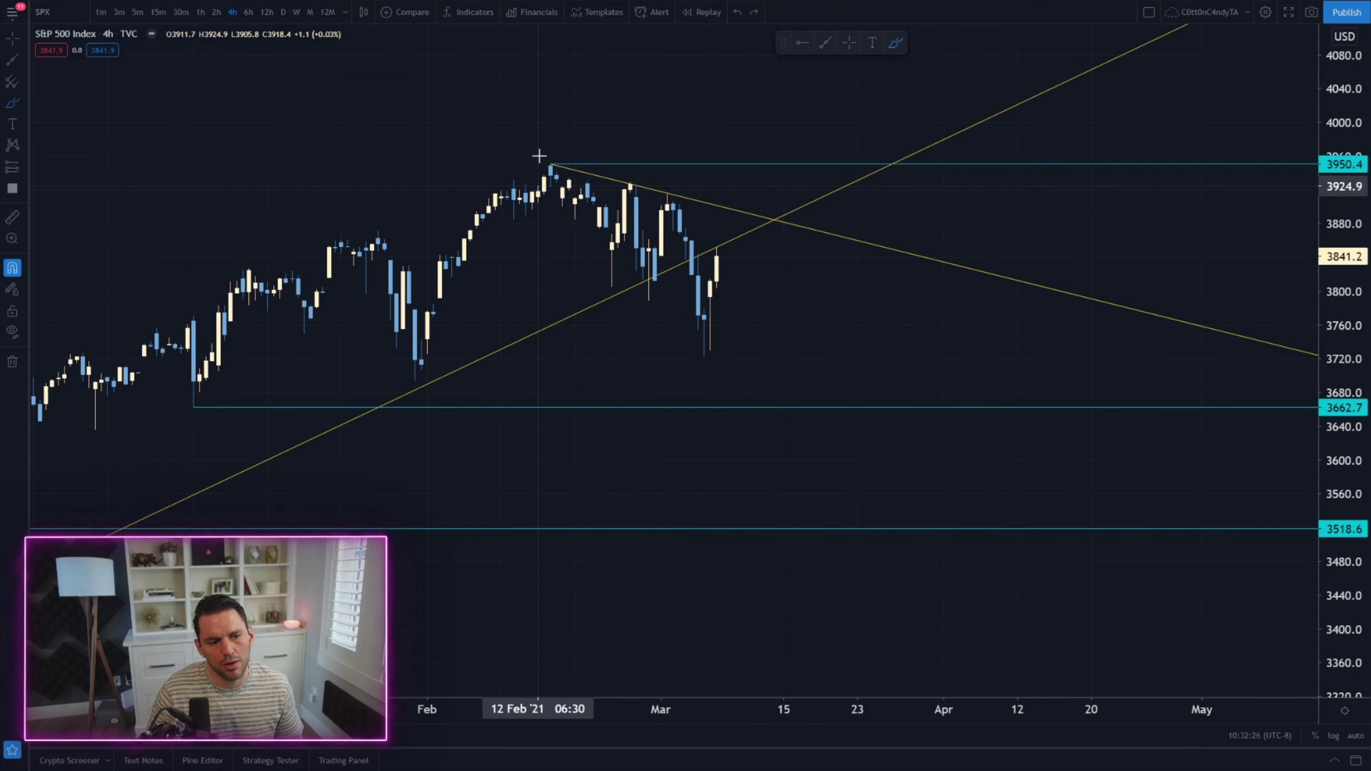
left_click_drag(541, 152, 544, 151)
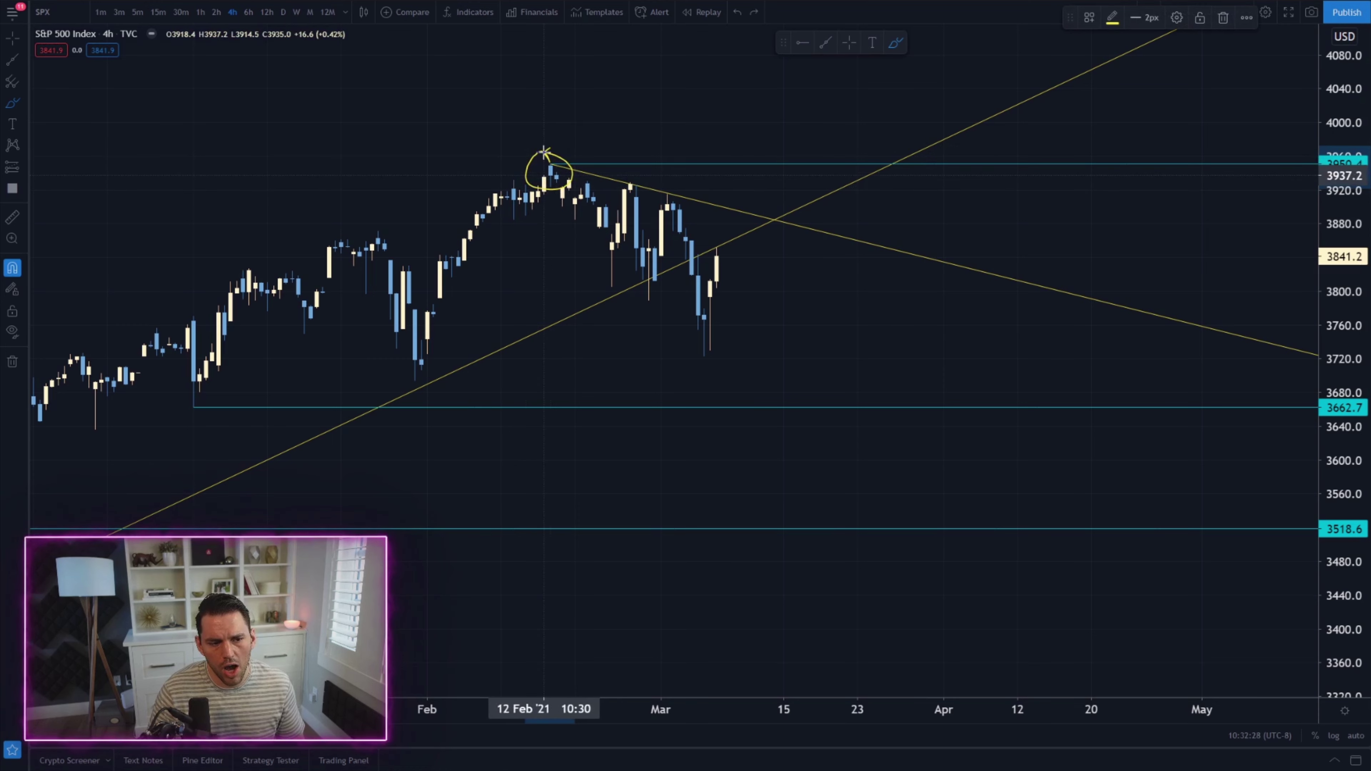
mouse_move(638, 173)
left_mouse_down()
mouse_move(607, 189)
mouse_move(625, 172)
left_mouse_up()
left_click_drag(615, 240, 659, 193)
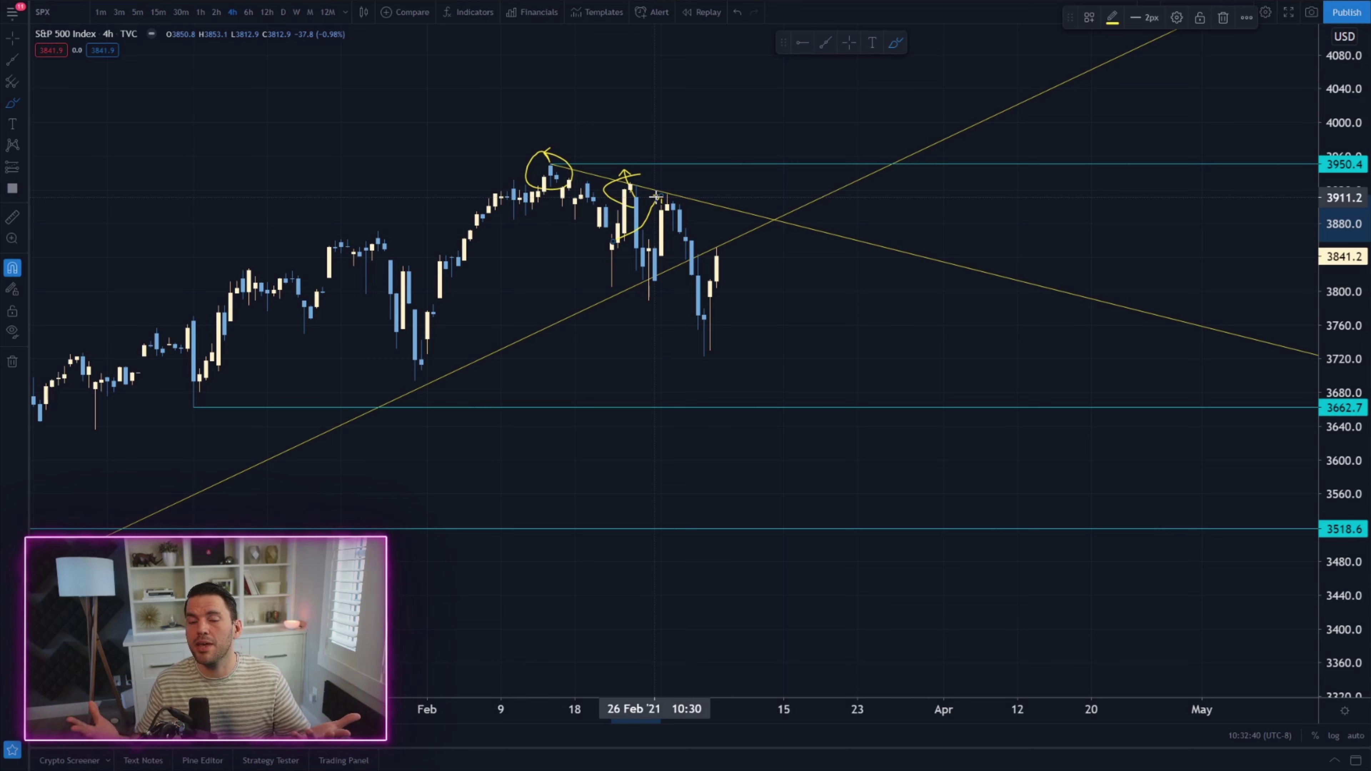
key("ctrl+z")
key("ctrl+z")
key("ctrl+z")
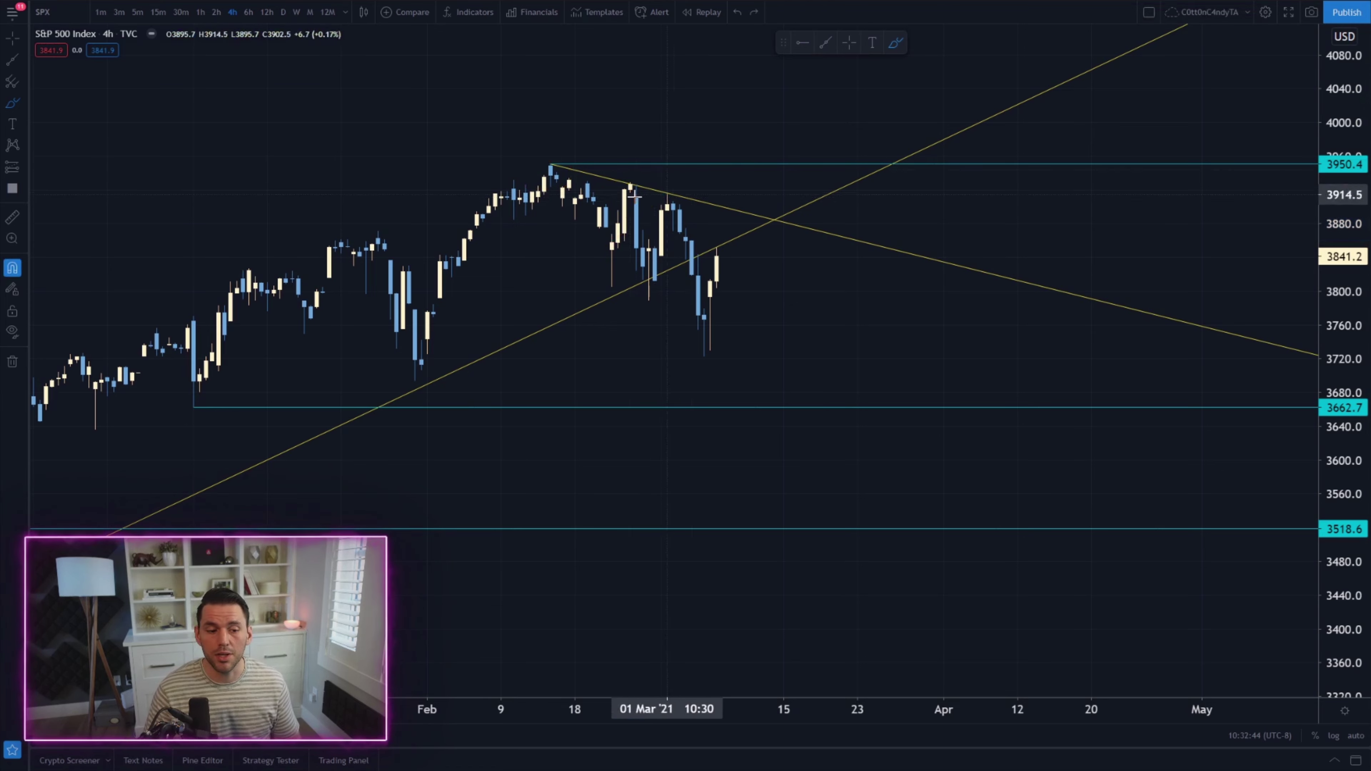
Sketch converging upper and lower boundaries with a narrowing zigzag and both breakout directions between them, and undo the strokes
left_click_drag(533, 147, 1171, 322)
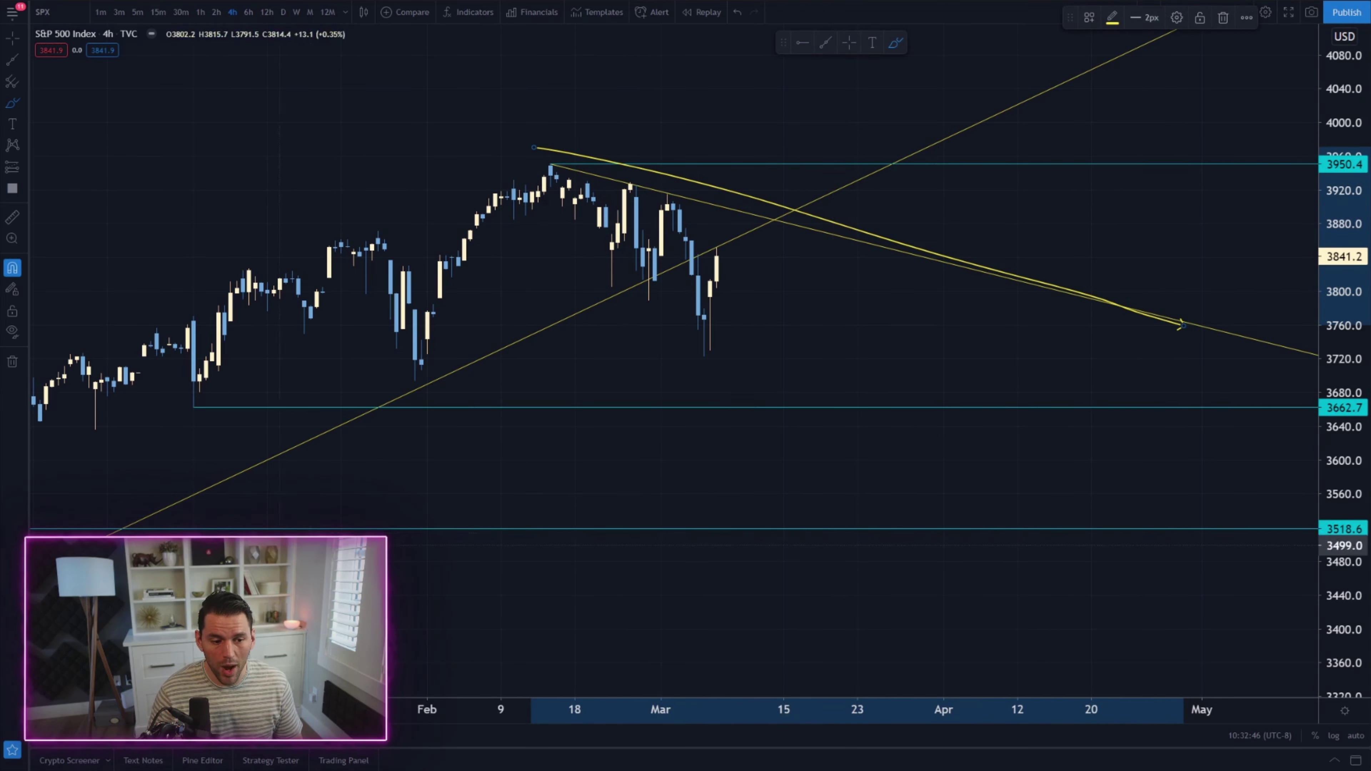
left_click_drag(372, 535, 1258, 344)
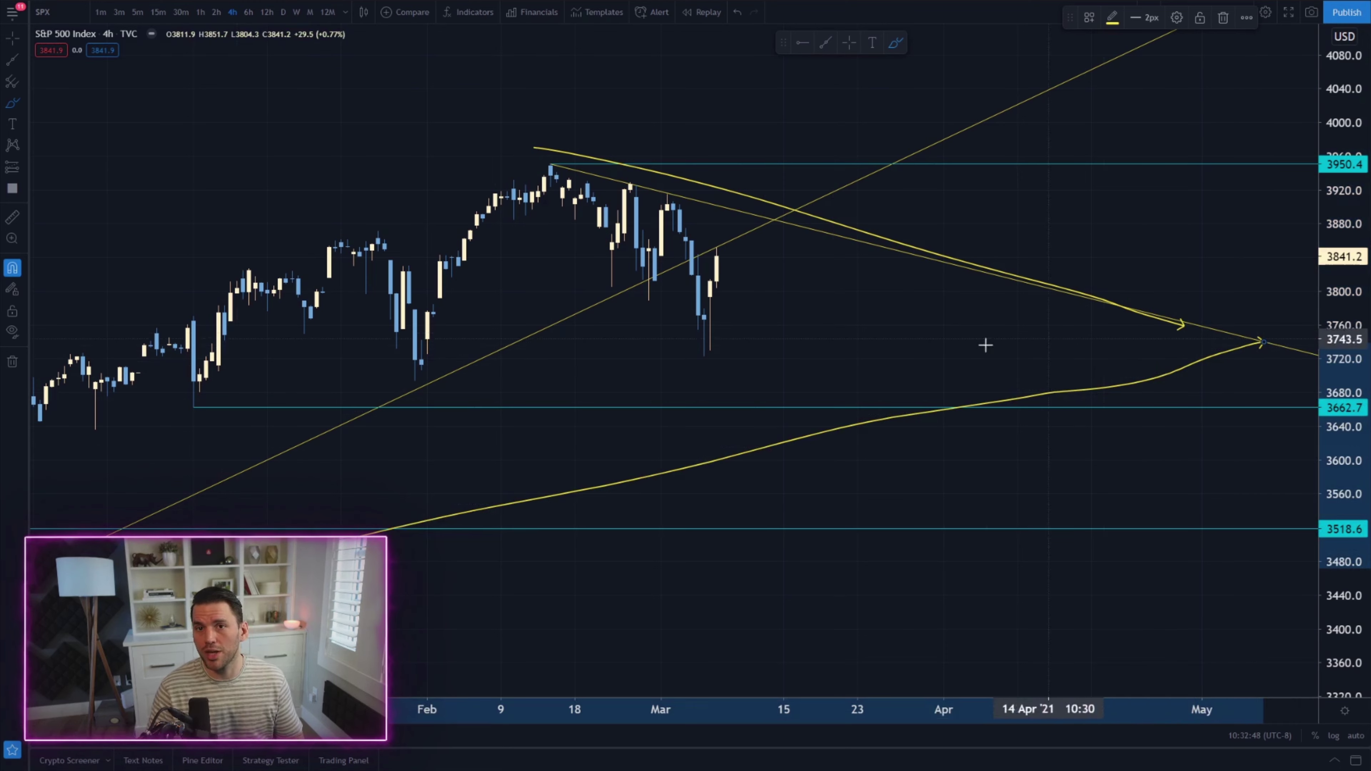
mouse_move(713, 354)
left_mouse_down()
mouse_move(766, 217)
mouse_move(804, 432)
mouse_move(891, 248)
mouse_move(942, 389)
mouse_move(1129, 328)
mouse_move(1224, 337)
mouse_move(1229, 174)
mouse_move(1231, 497)
left_mouse_up()
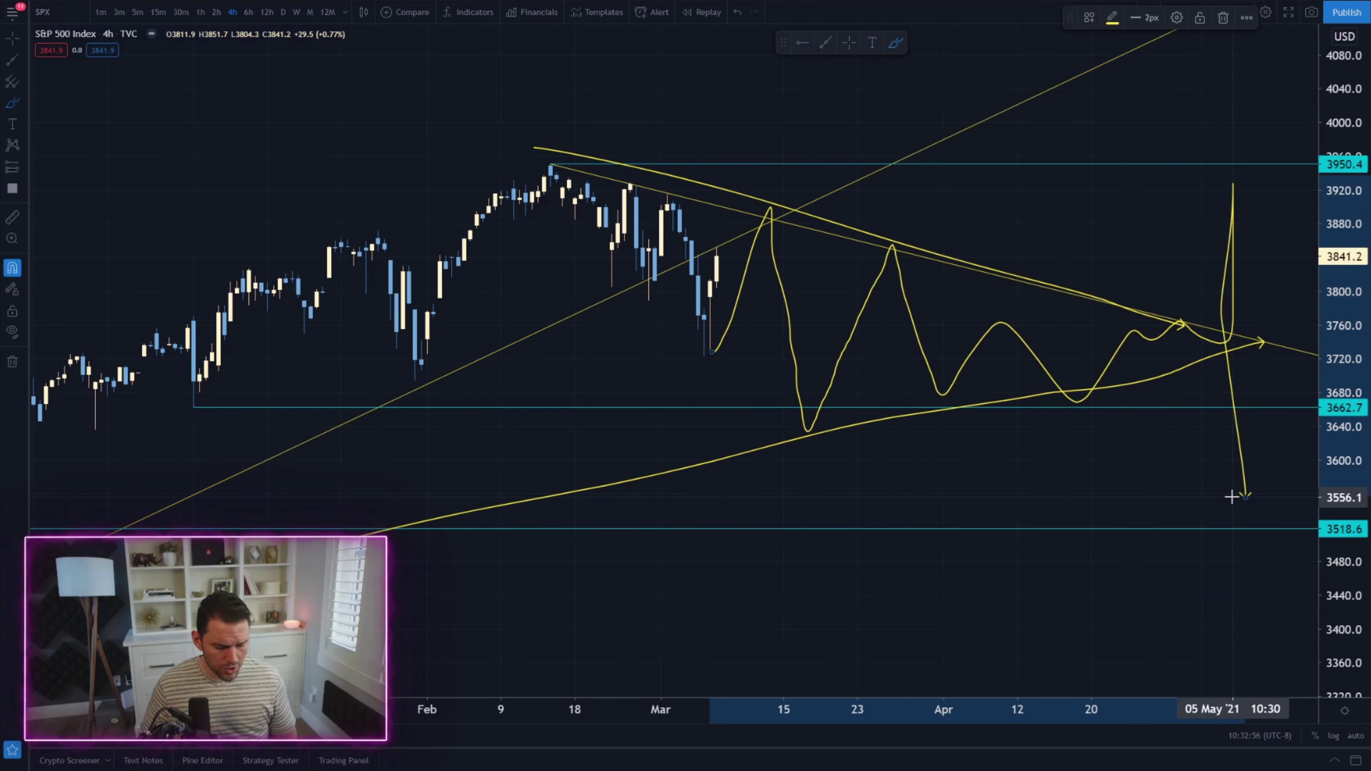
key("ctrl+z")
key("ctrl+z")
key("ctrl+z")
key("ctrl+z")
key("ctrl+z")
key("ctrl+z")
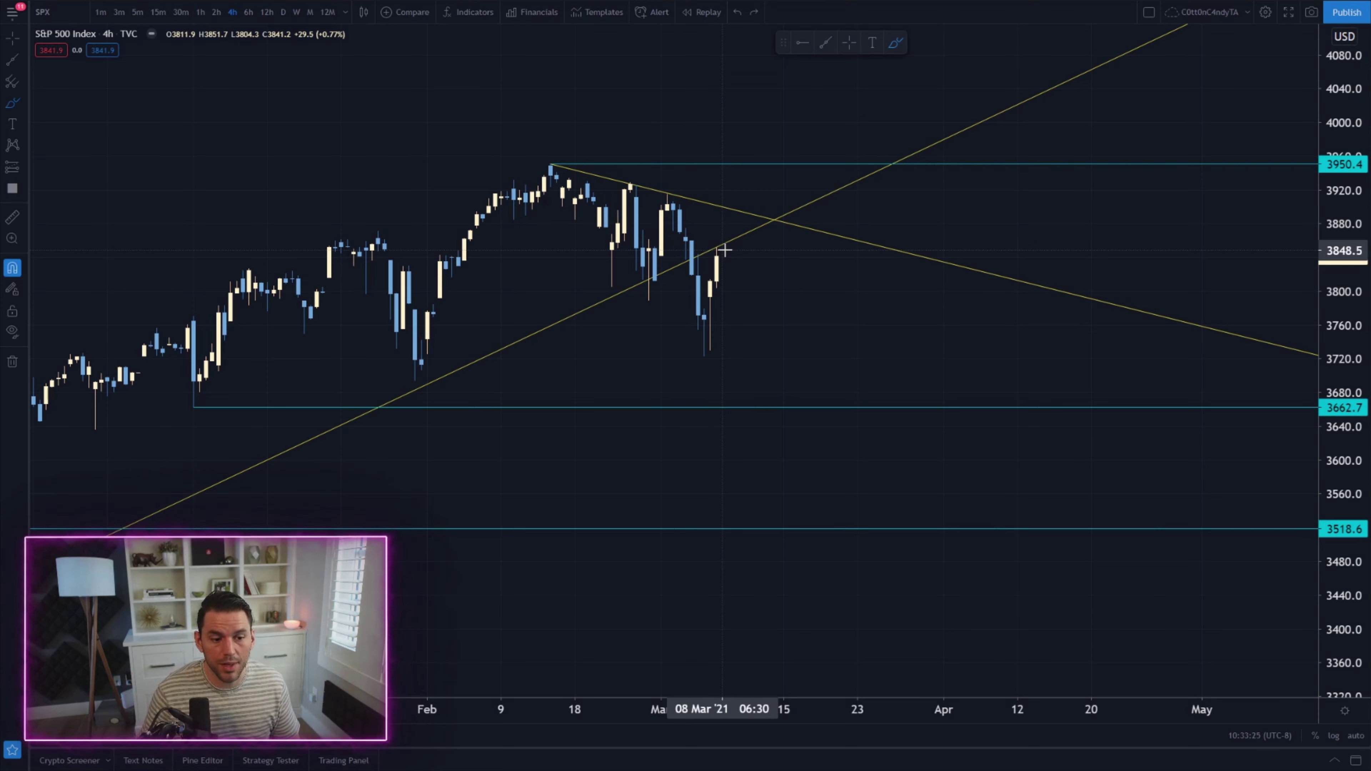
Brush a projected path from the 8 March high to the 3662.7 ray, up to about 3980 and into a pullback, circling the mid-February high
mouse_move(725, 251)
left_mouse_down()
mouse_move(754, 280)
mouse_move(773, 404)
mouse_move(846, 329)
mouse_move(971, 281)
mouse_move(1011, 140)
left_mouse_up()
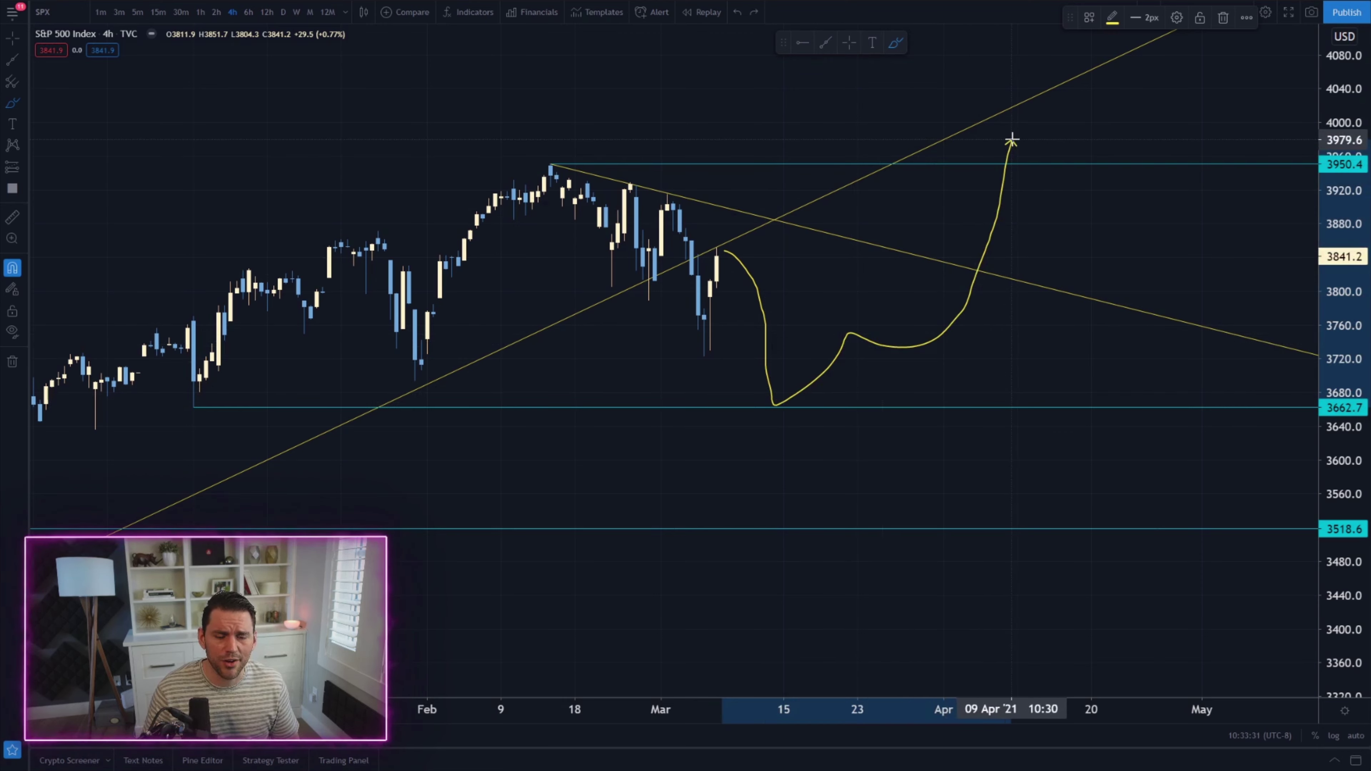
left_click_drag(545, 152, 579, 151)
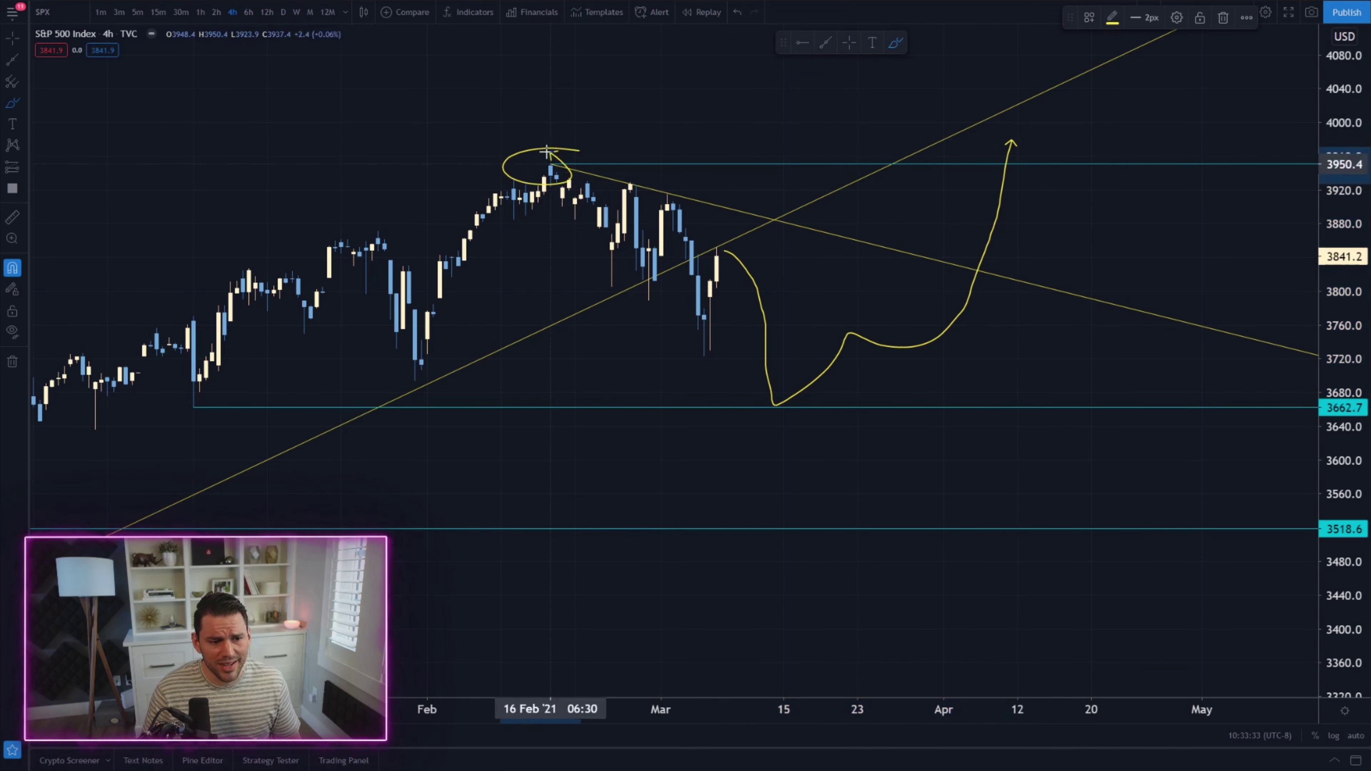
mouse_move(1008, 139)
left_mouse_down()
mouse_move(1045, 201)
mouse_move(1100, 206)
left_mouse_up()
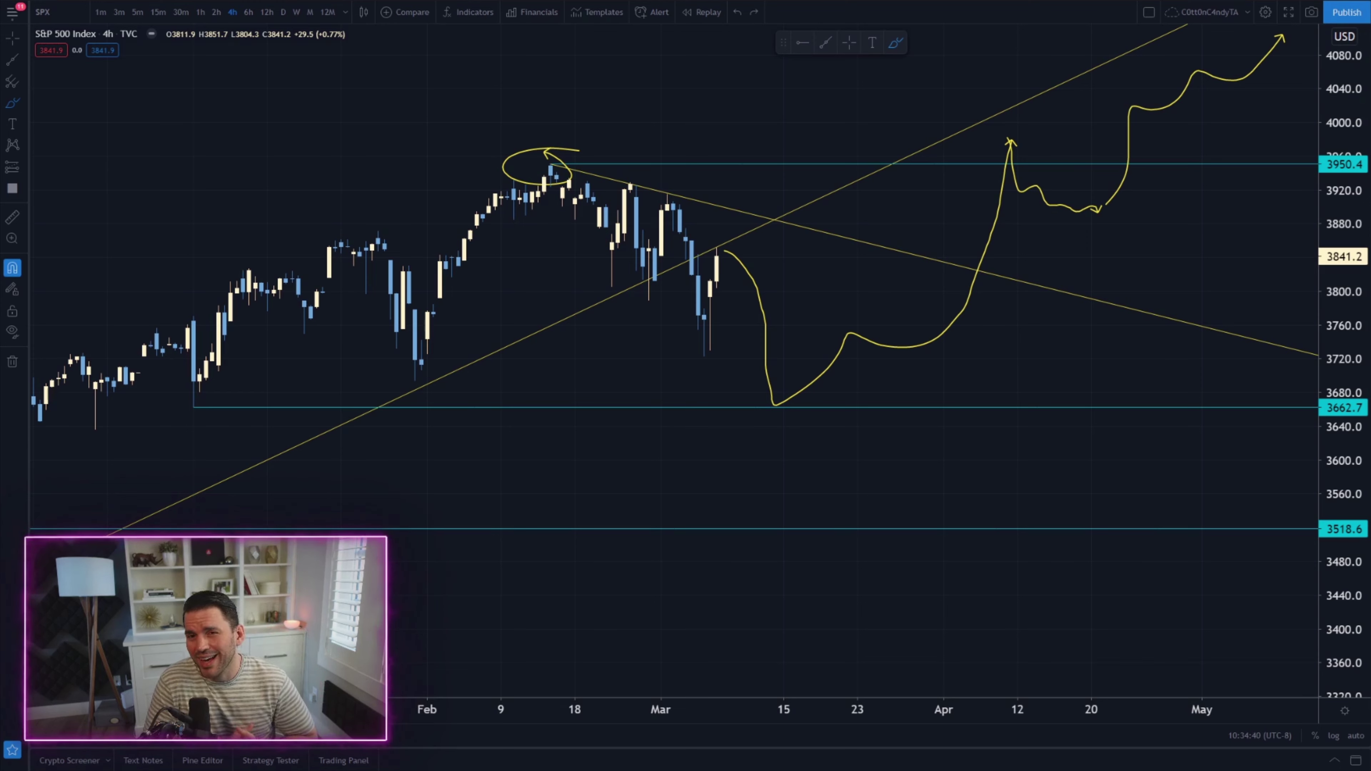
Brush circles around the projected peak above the 3950.4 ray and around the 8 March candle at the trend line
mouse_move(986, 111)
left_mouse_down()
mouse_move(1065, 92)
mouse_move(964, 90)
left_mouse_up()
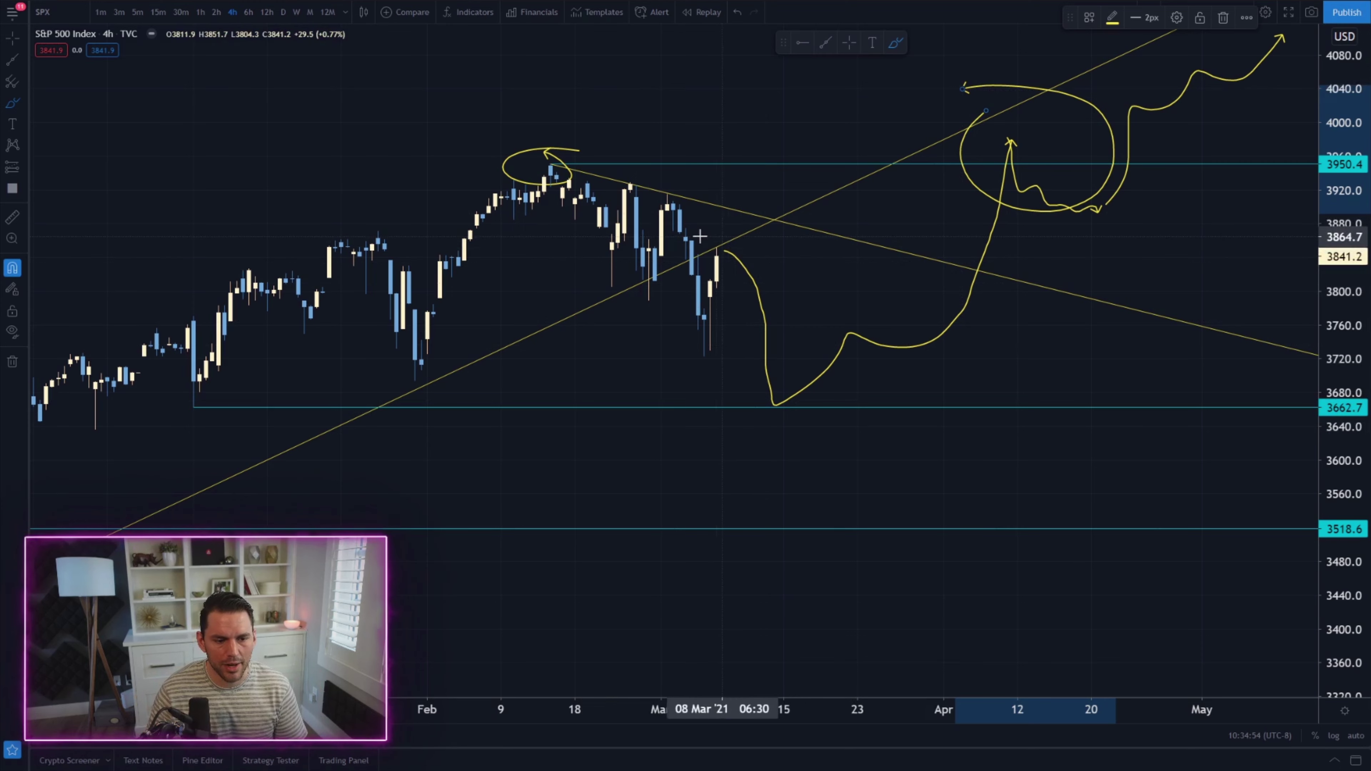
left_click_drag(699, 236, 723, 234)
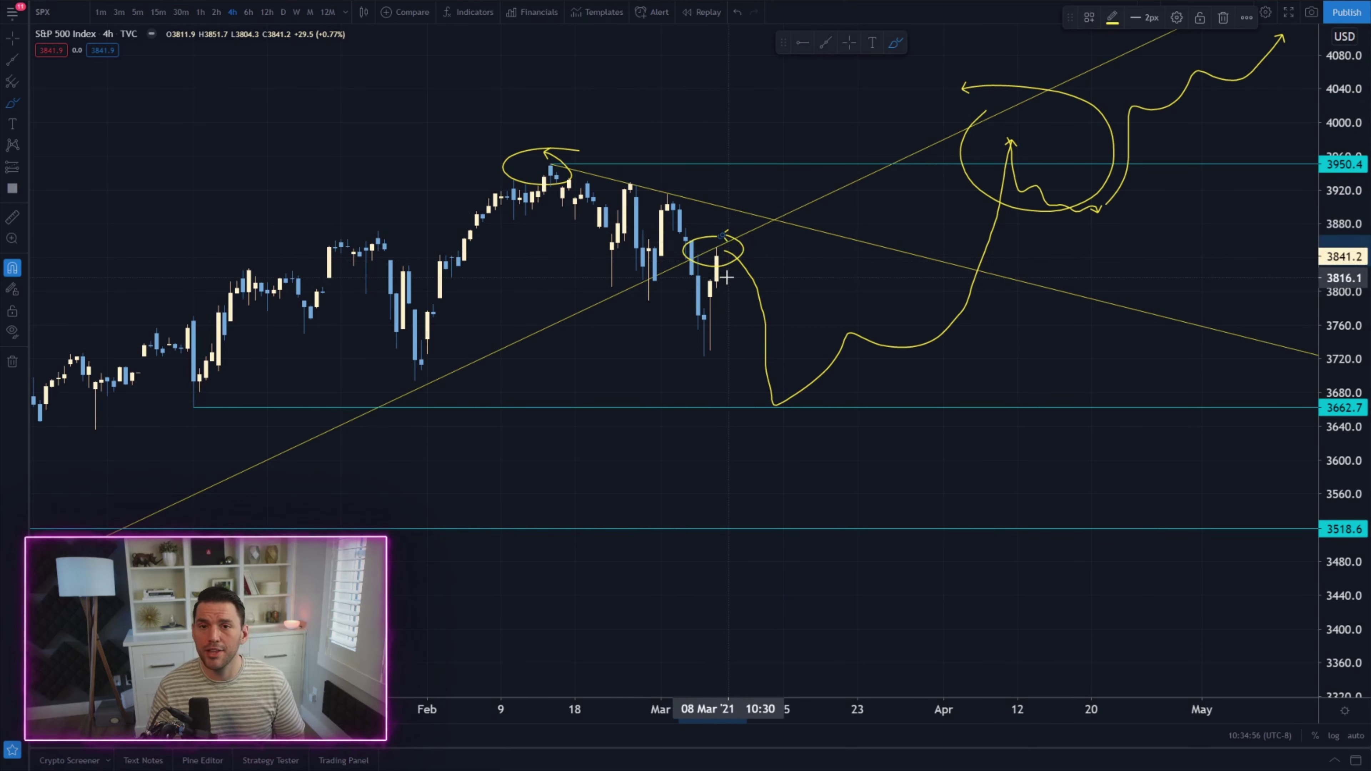
mouse_move(1037, 92)
left_mouse_down()
mouse_move(1138, 137)
mouse_move(951, 141)
mouse_move(977, 84)
left_mouse_up()
Brush arrows at the early January low and February high, a lower-high path in April, and more circles around the projected peak and February top
left_click_drag(116, 384, 258, 436)
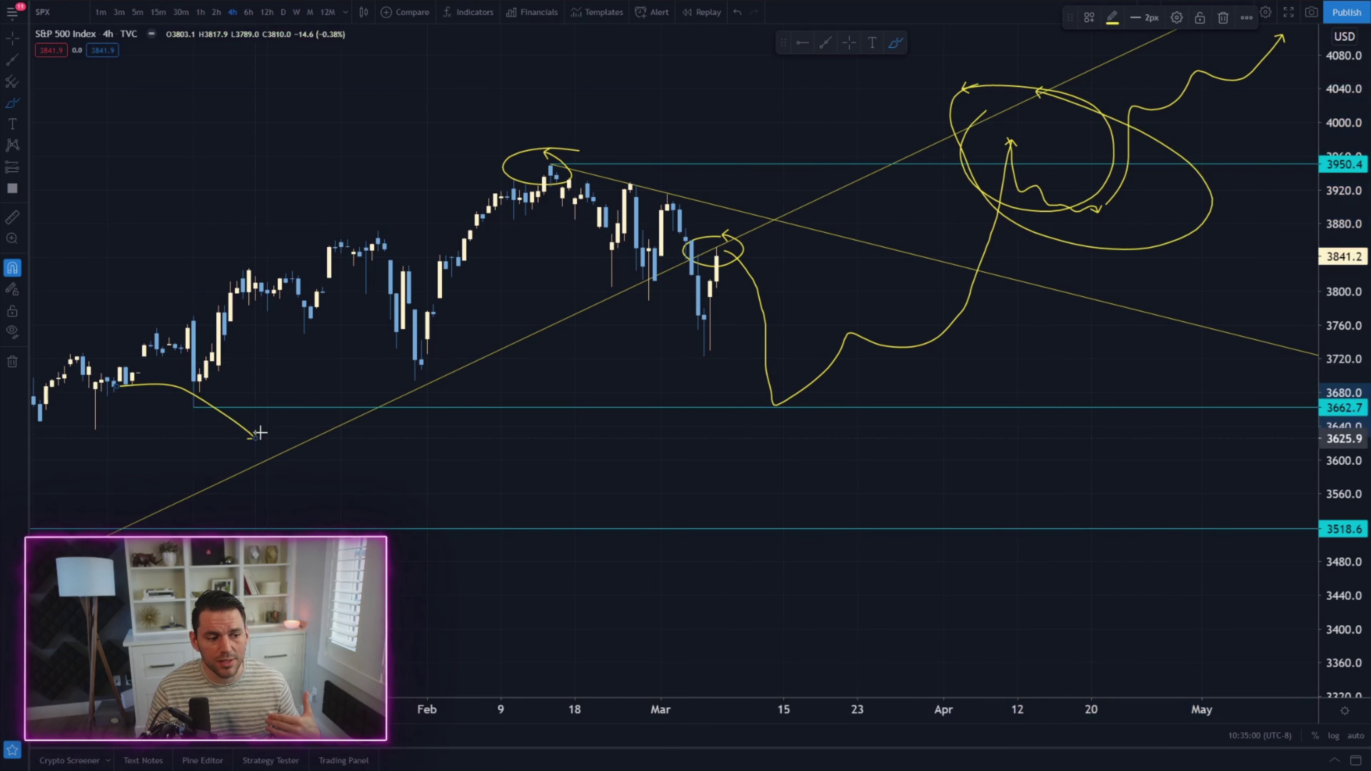
left_click_drag(503, 133, 594, 162)
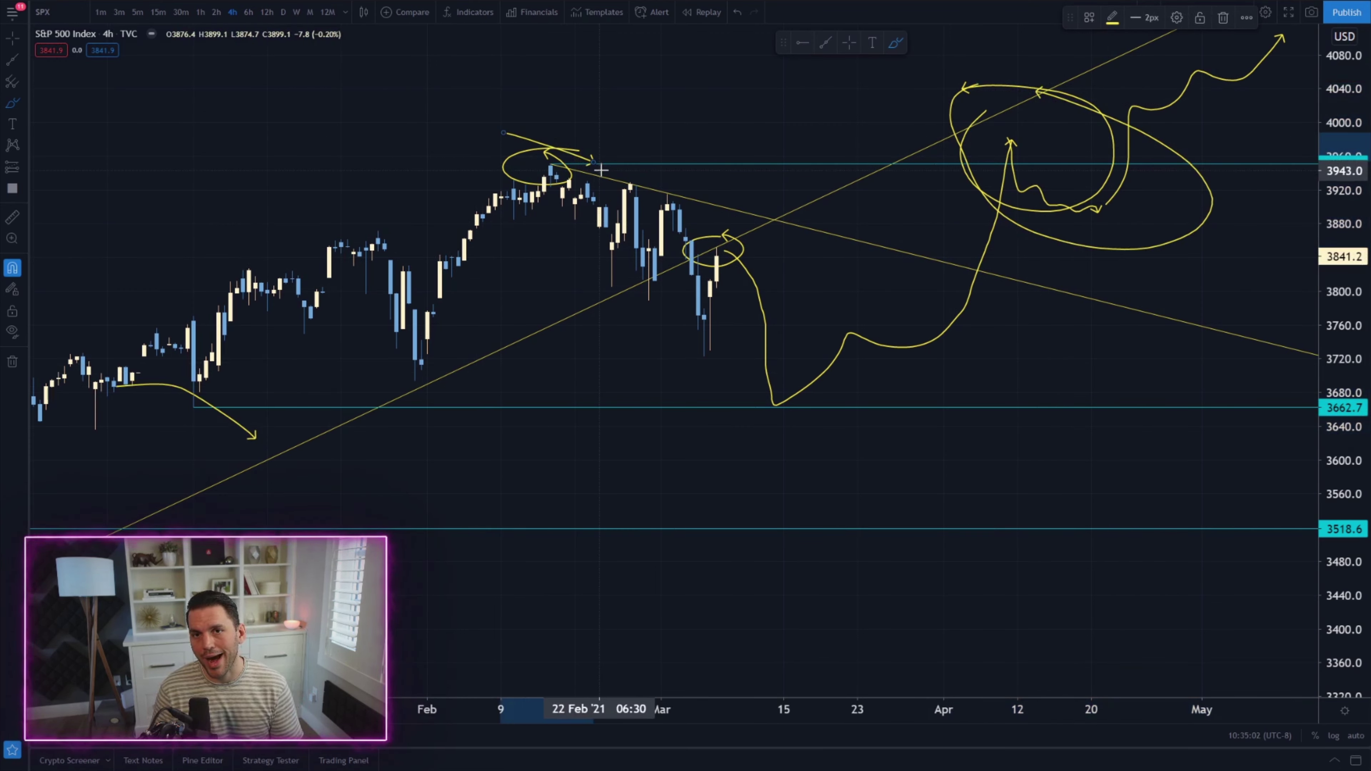
left_click_drag(1027, 125, 1047, 100)
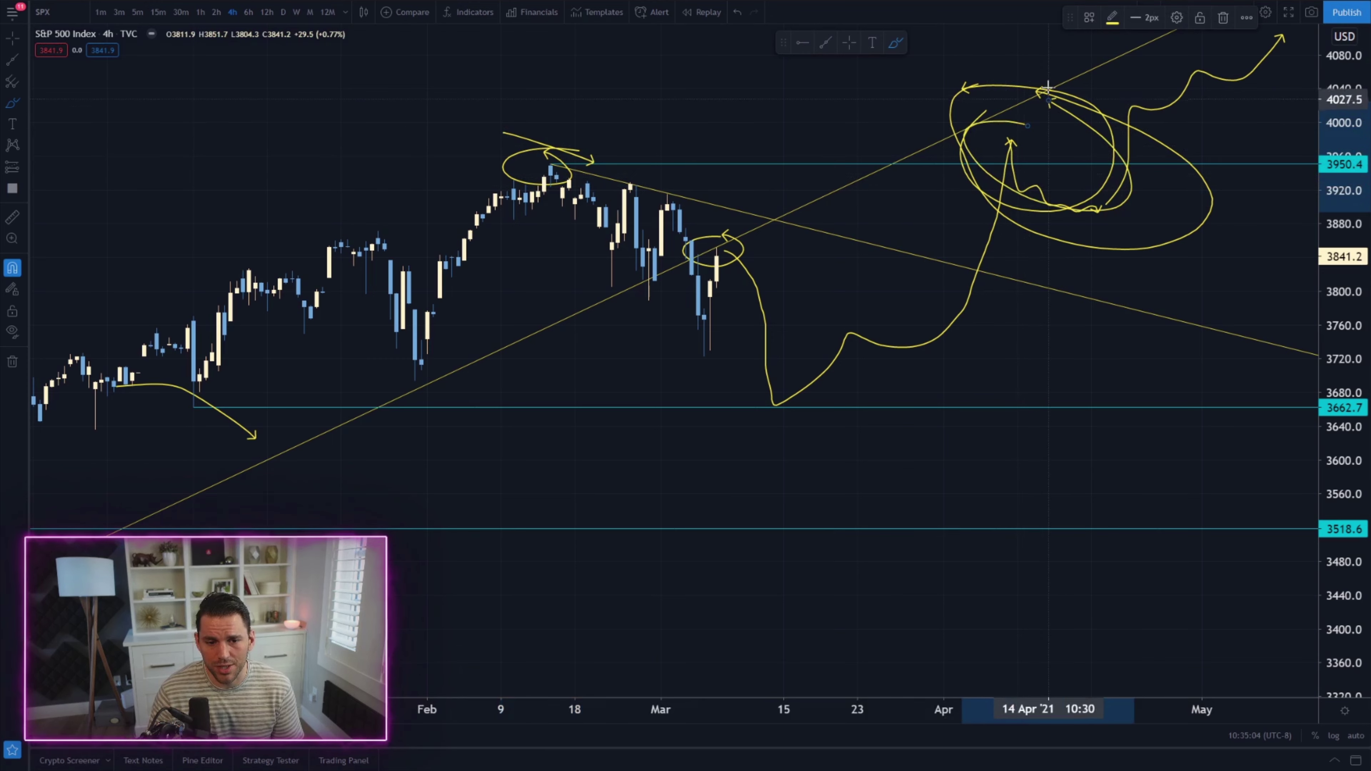
mouse_move(940, 306)
left_mouse_down()
mouse_move(982, 285)
mouse_move(1089, 315)
left_mouse_up()
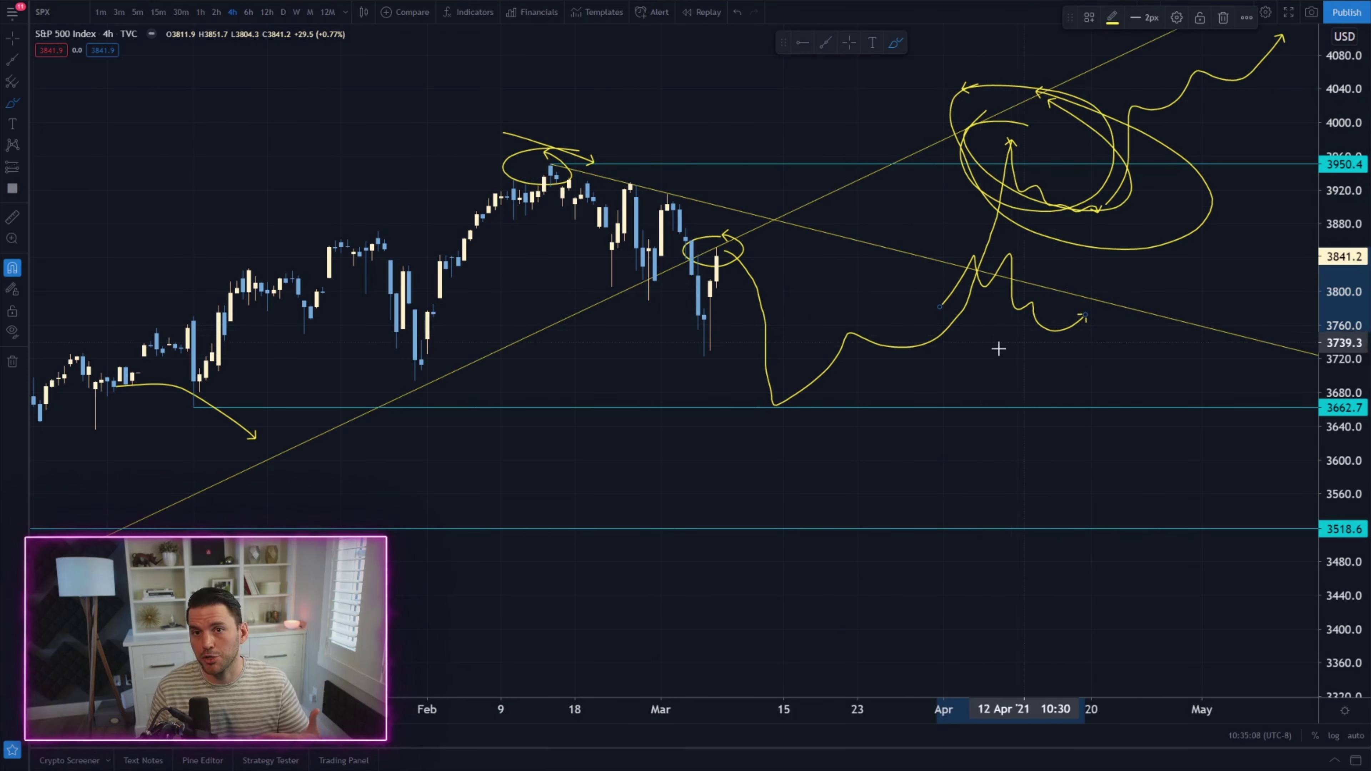
mouse_move(542, 105)
left_mouse_down()
mouse_move(561, 223)
mouse_move(574, 119)
left_mouse_up()
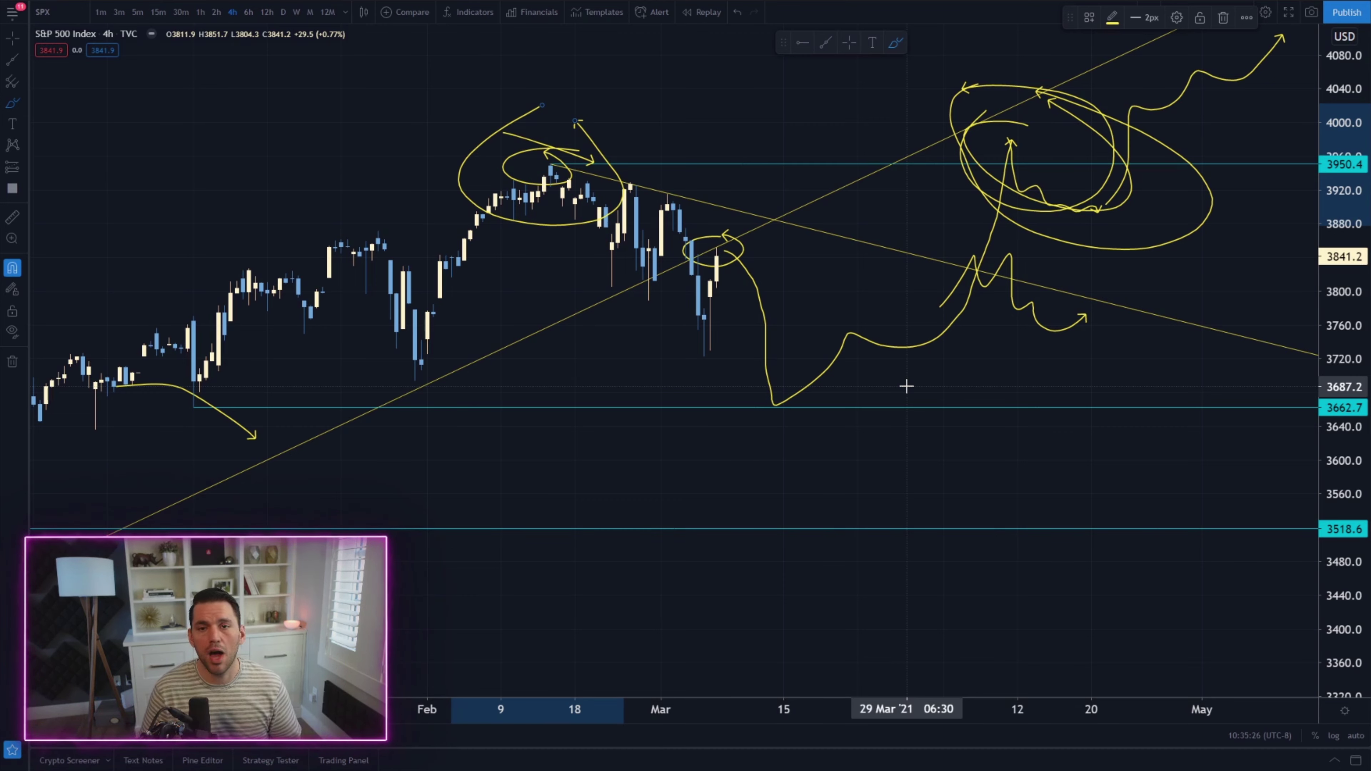
On the daily chart, circle the projected rally and the 3662.7 support area, and brush arrows along the falling trend line and towards the March candles
left_click(283, 12)
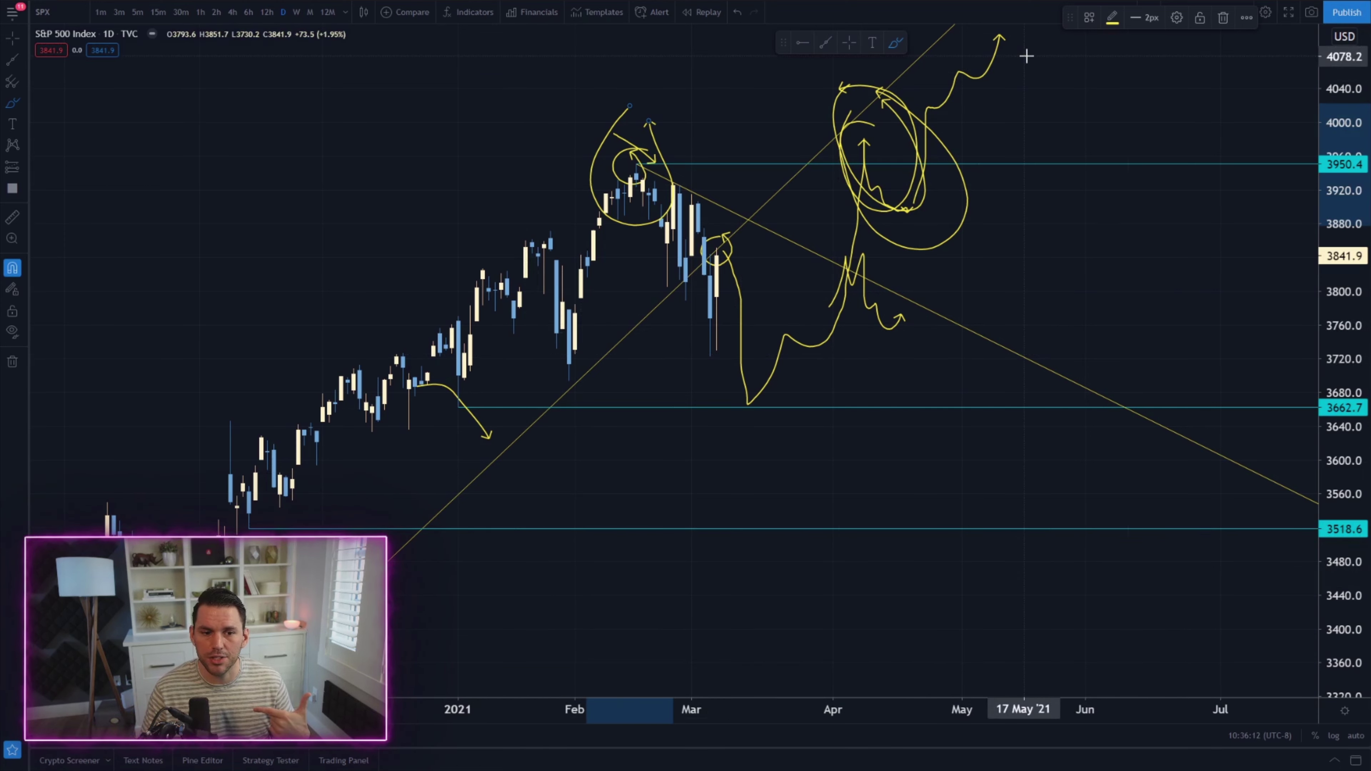
left_click_drag(1022, 51, 987, 134)
left_click_drag(1064, 91, 926, 132)
left_click_drag(744, 214, 912, 351)
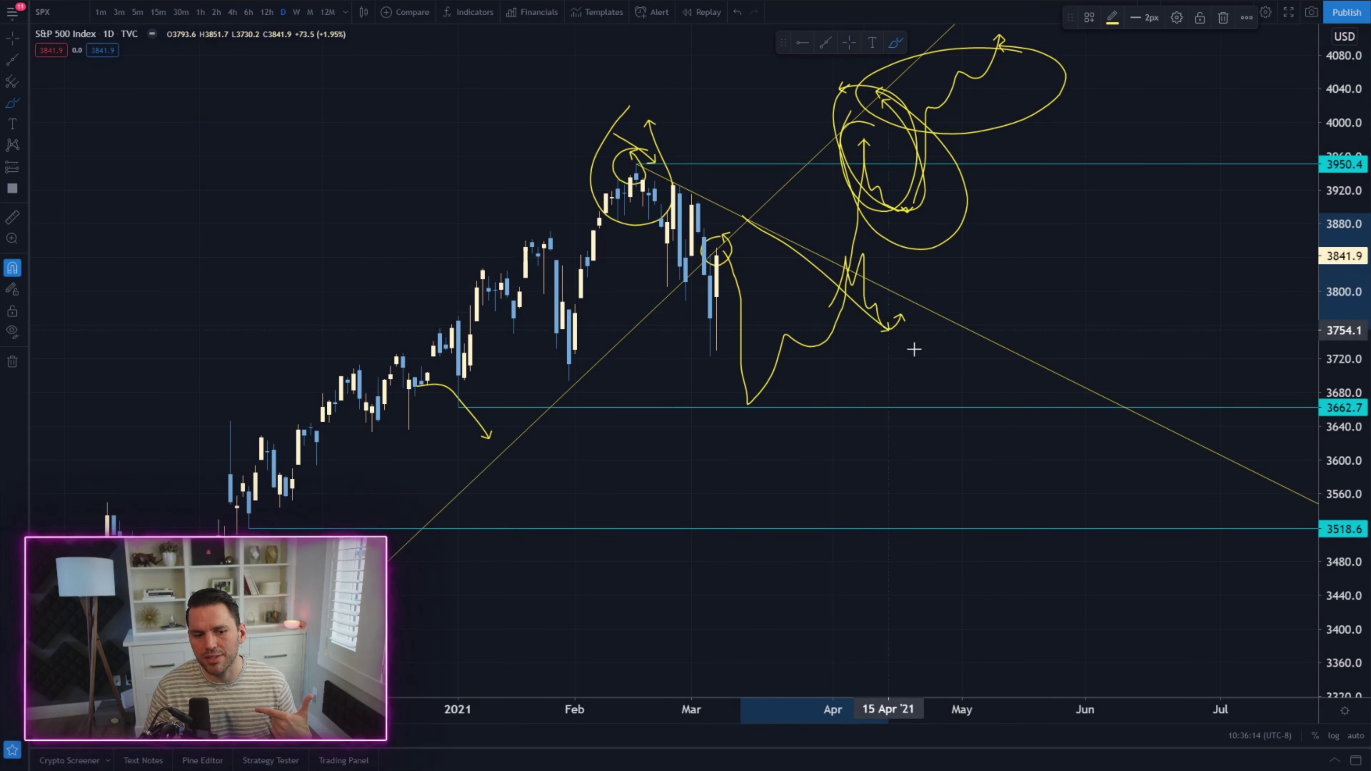
left_click_drag(961, 246, 730, 300)
left_click_drag(793, 393, 769, 396)
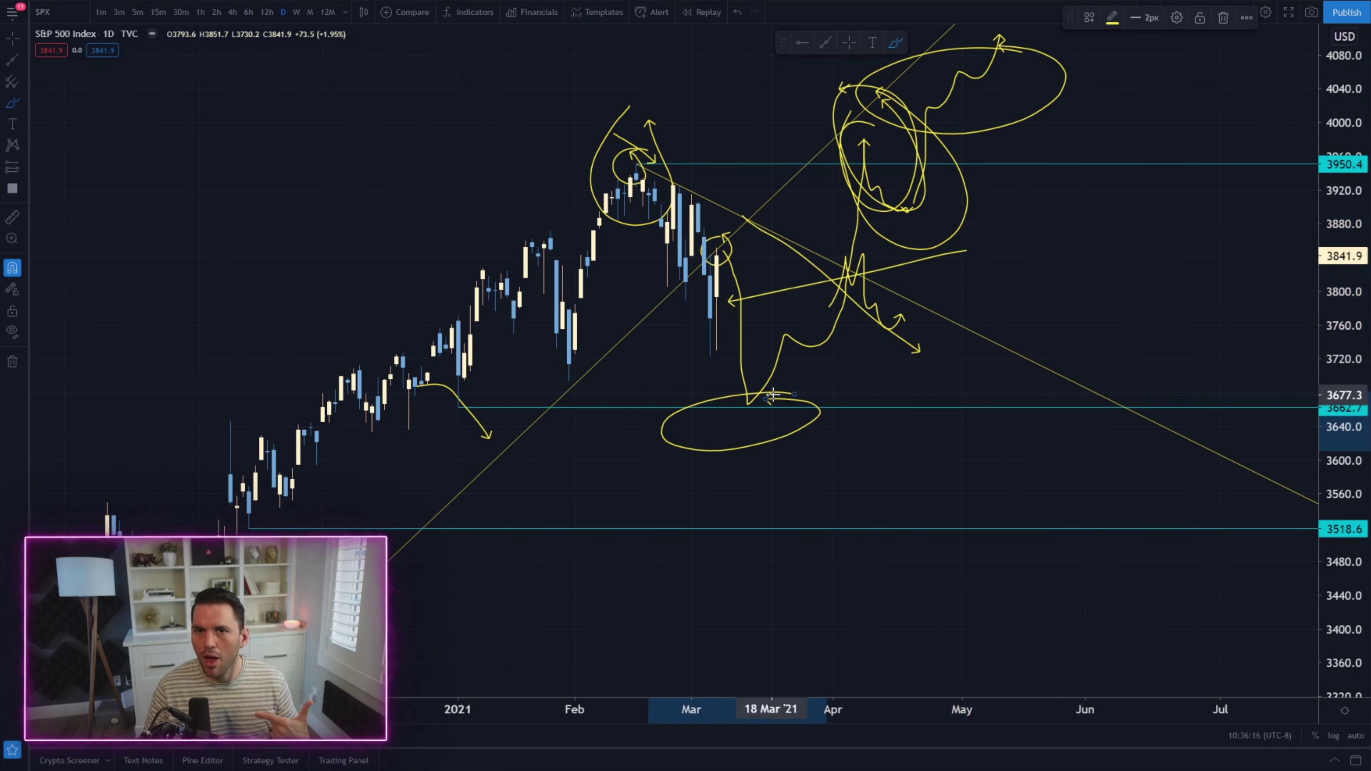